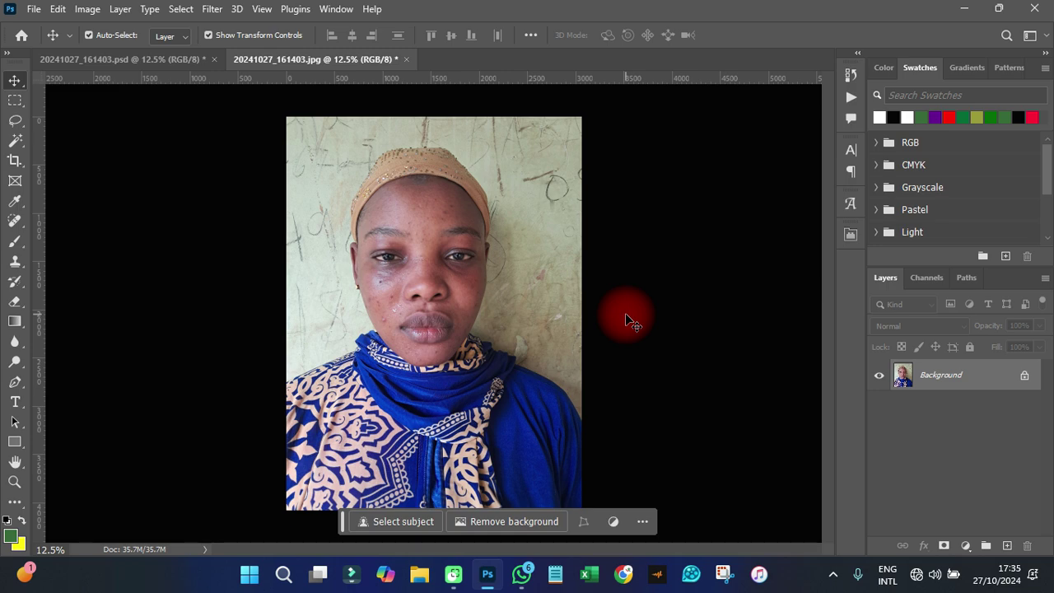
Step: Examine the facial skin of the unretouched portrait in 20241027_161403.jpg close up and in full view
scroll(403, 329, up, 5)
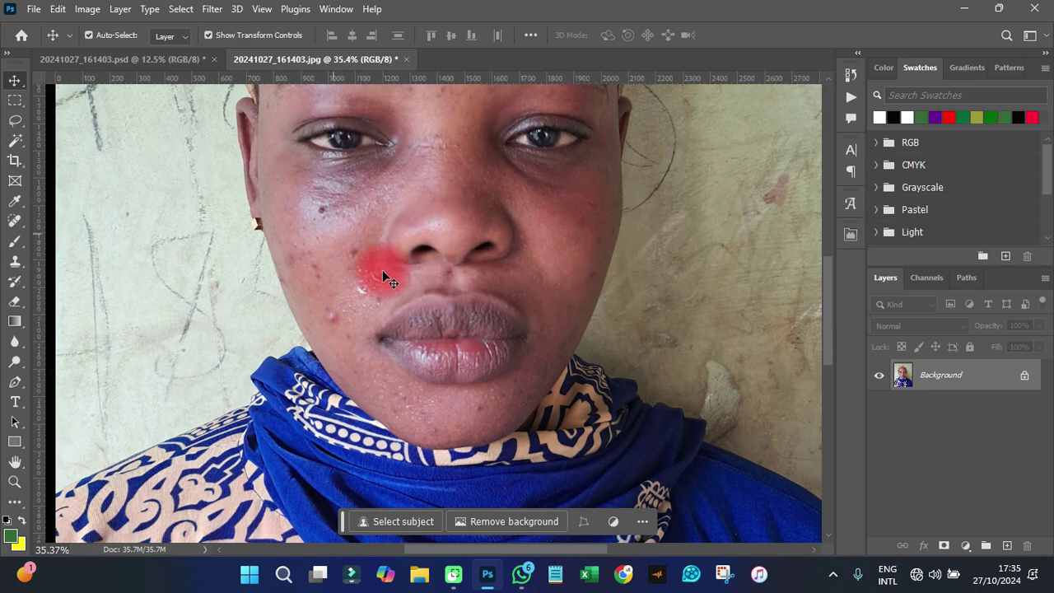
scroll(432, 247, down, 5)
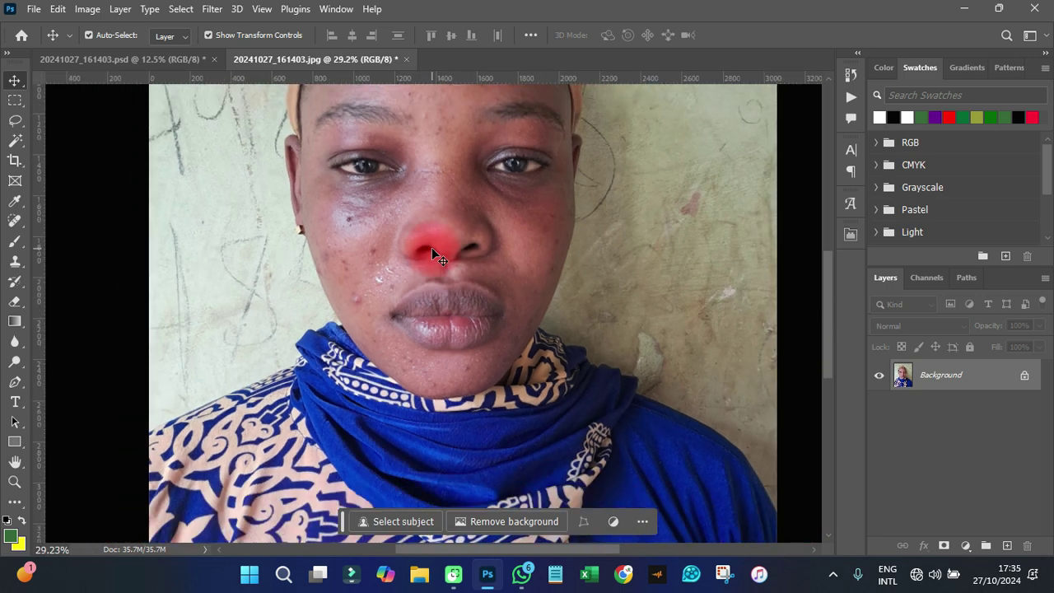
scroll(448, 162, up, 2)
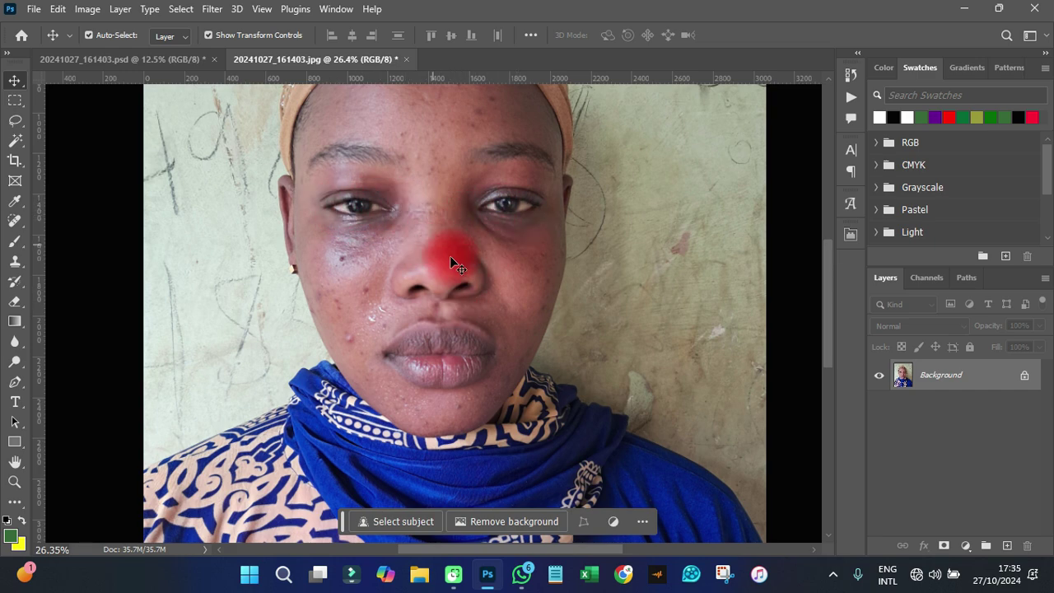
scroll(452, 264, down, 2)
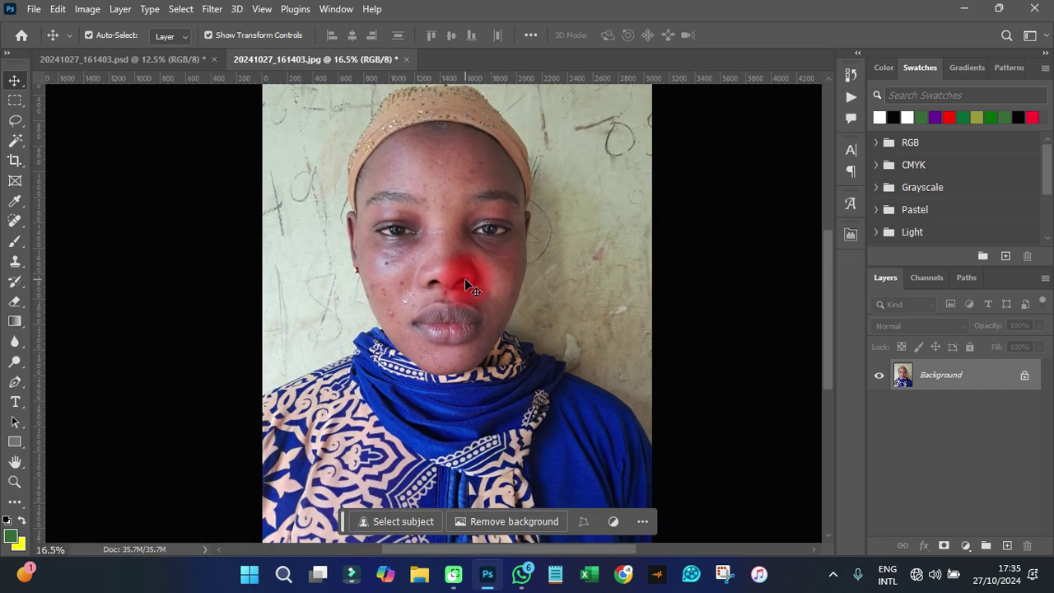
scroll(466, 284, up, 2)
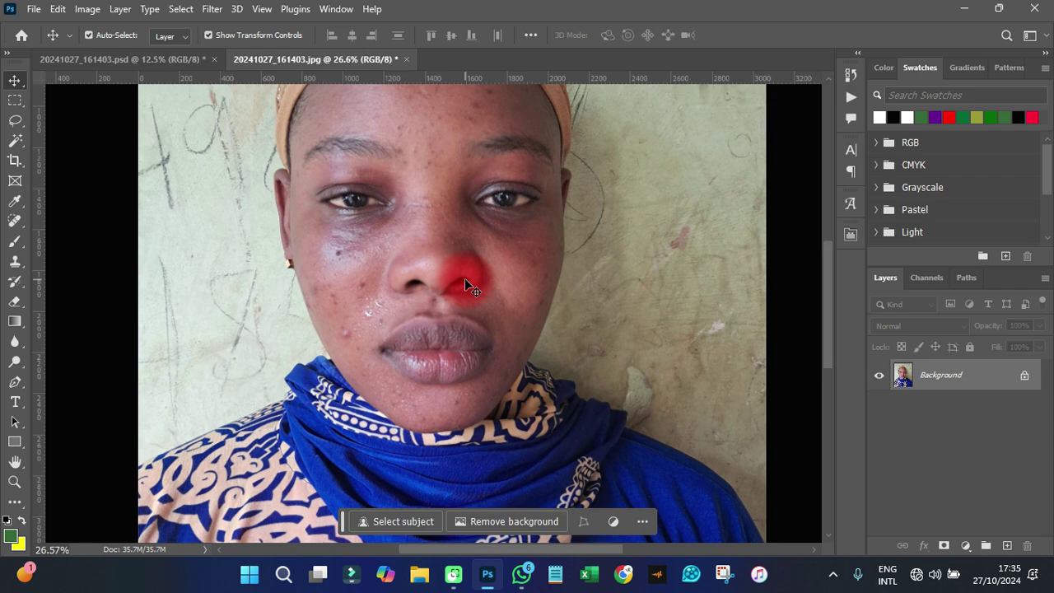
scroll(465, 284, down, 2)
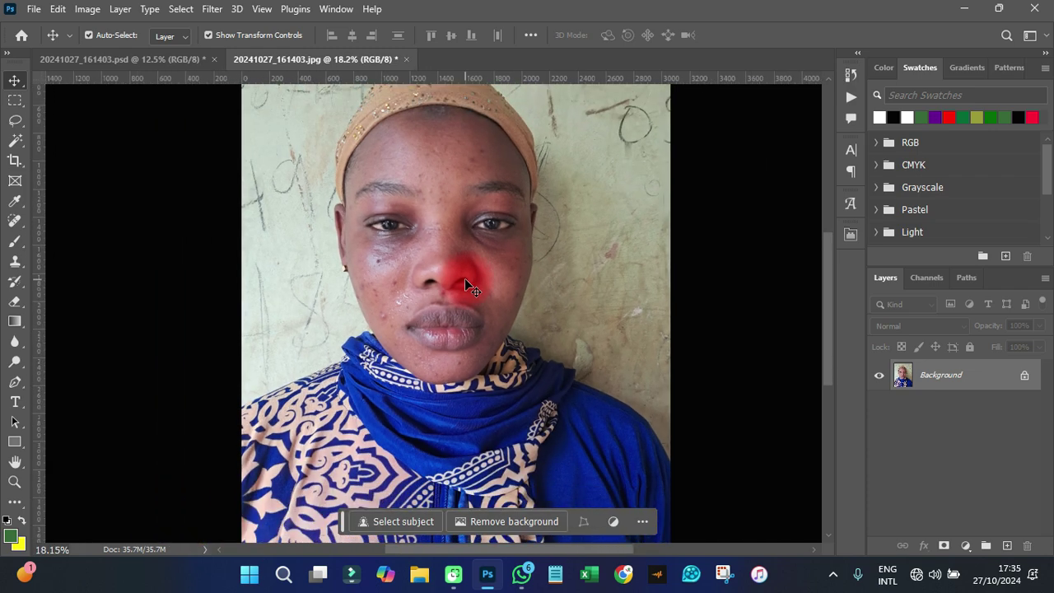
scroll(466, 284, down, 2)
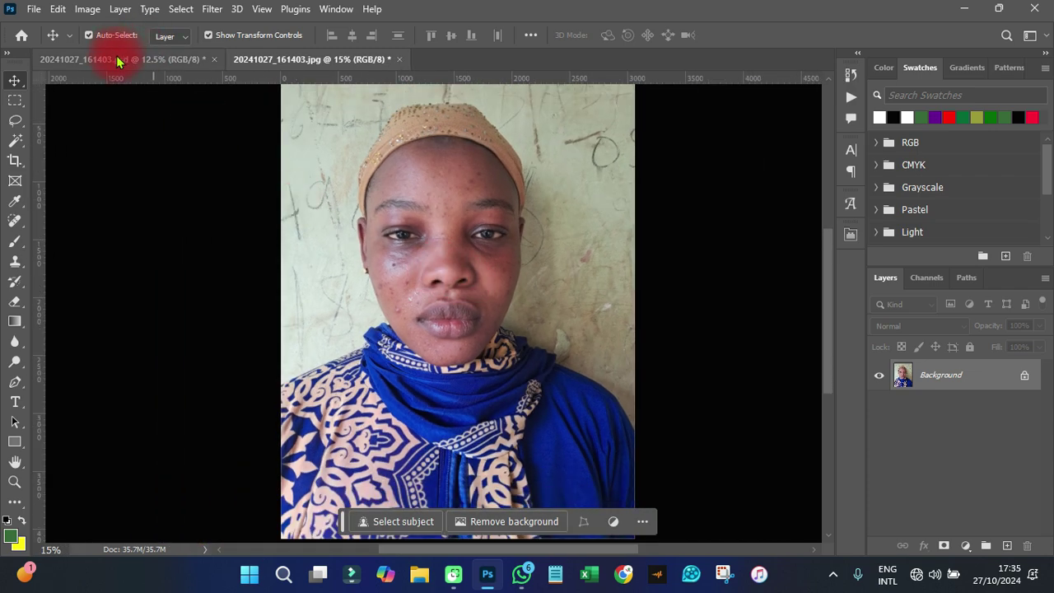
Step: Switch to the 20241027_161403.psd document and move Layer 2 so its photo fills the canvas exactly
click(118, 59)
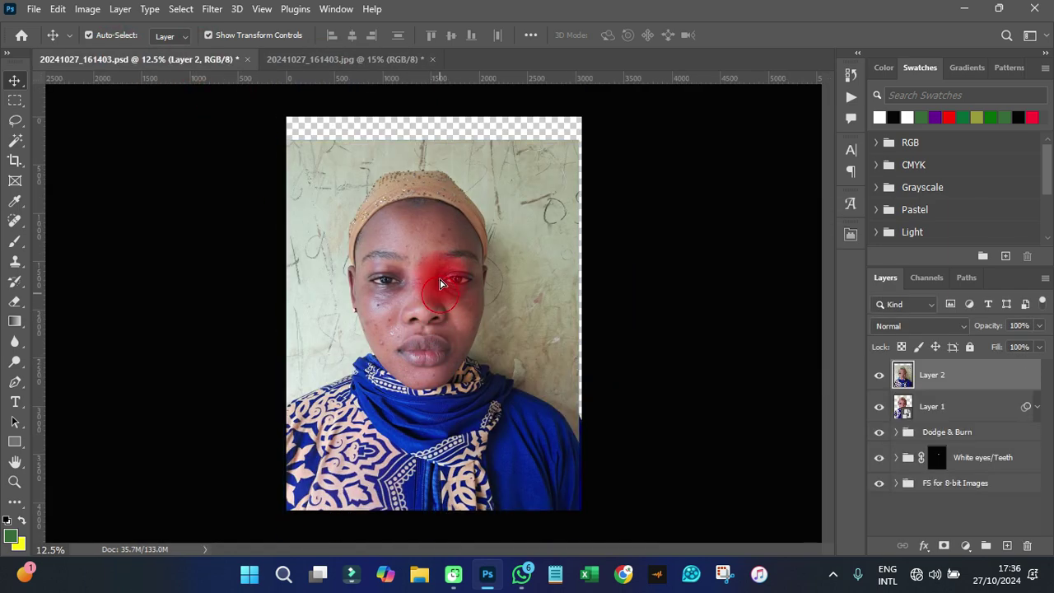
drag(437, 301, 427, 353)
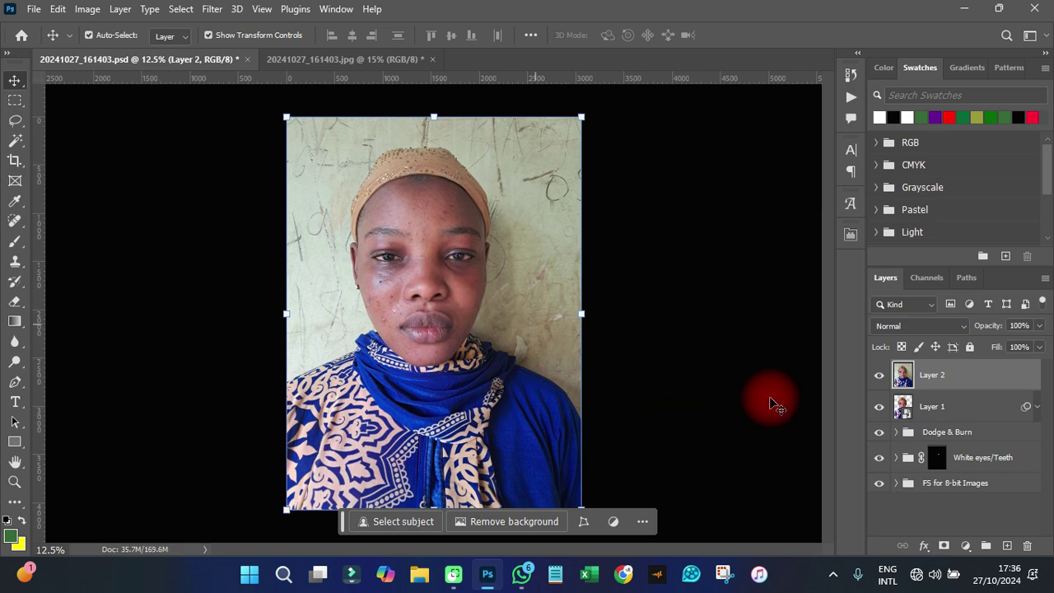
Step: Toggle Layer 2's visibility to compare the original photo with the retouched portrait, leaving Layer 2 hidden
click(878, 378)
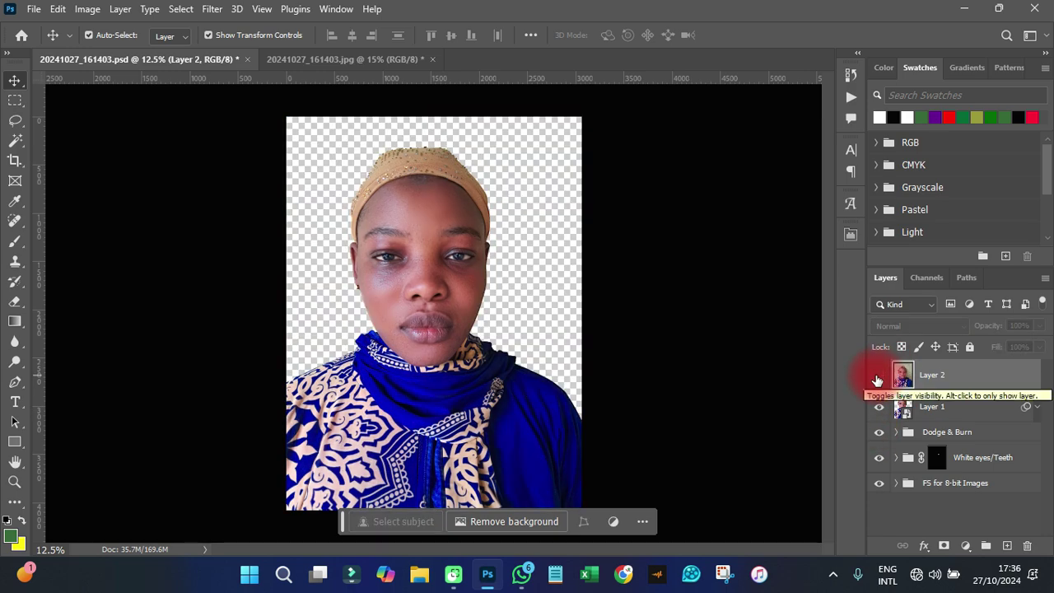
click(878, 379)
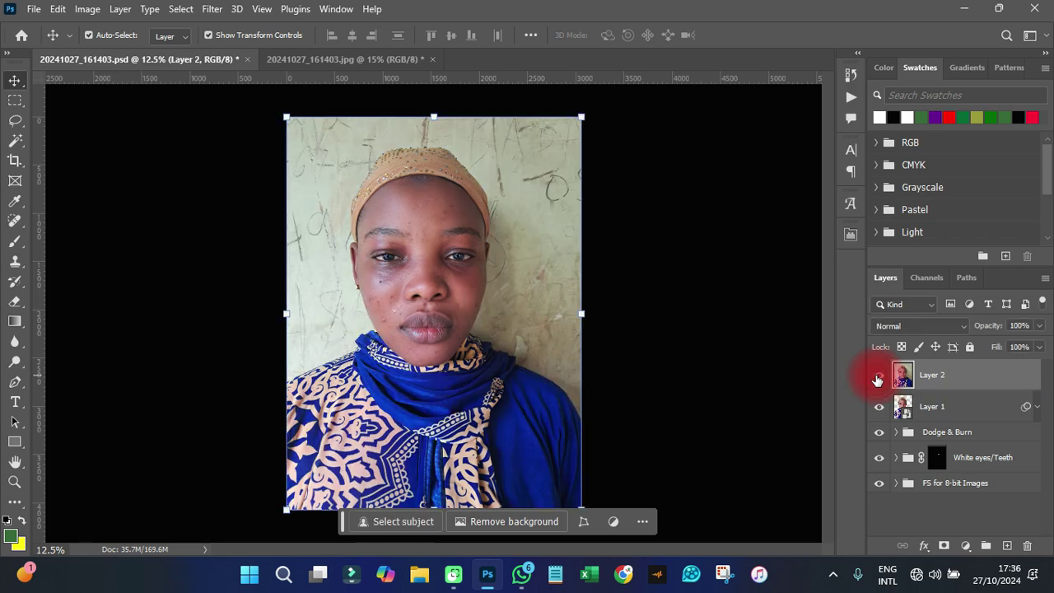
drag(338, 315, 333, 351)
drag(484, 346, 881, 378)
click(881, 377)
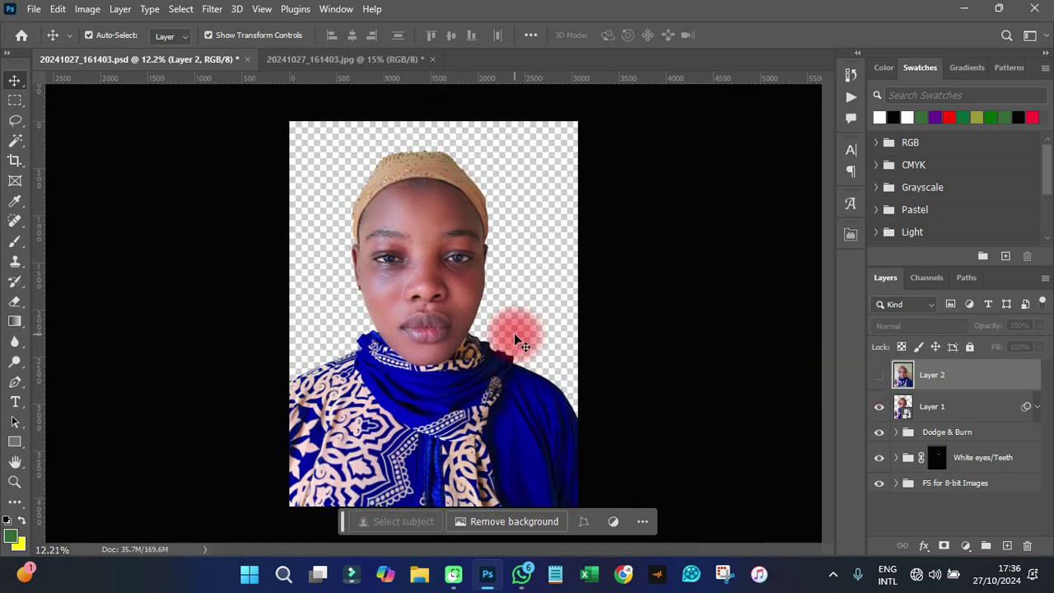
Step: Examine the retouched portrait's skin, eyes and lips close up and in full view
drag(423, 256, 410, 346)
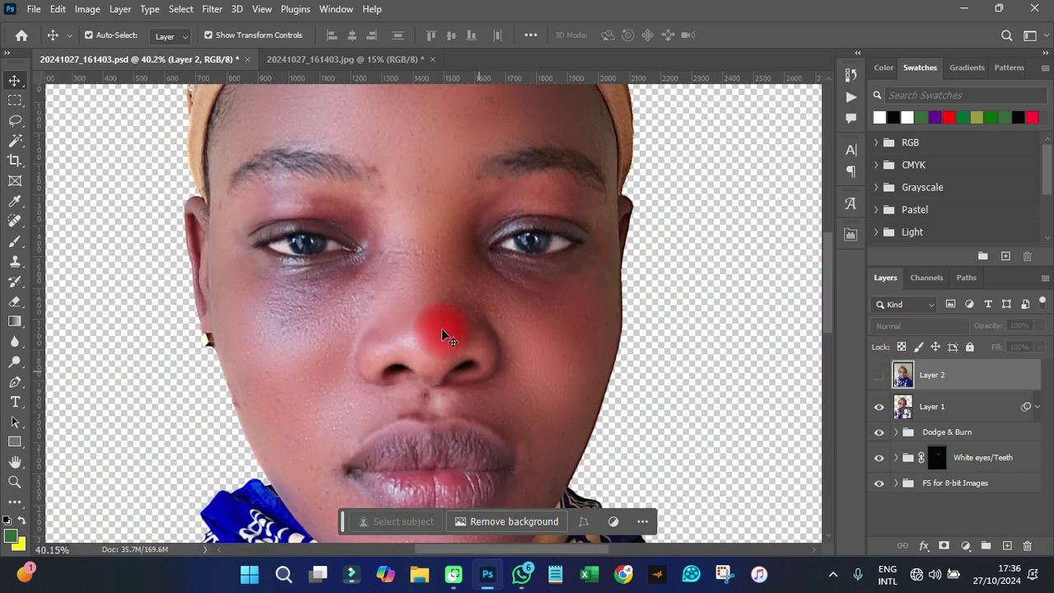
scroll(449, 323, down, 2)
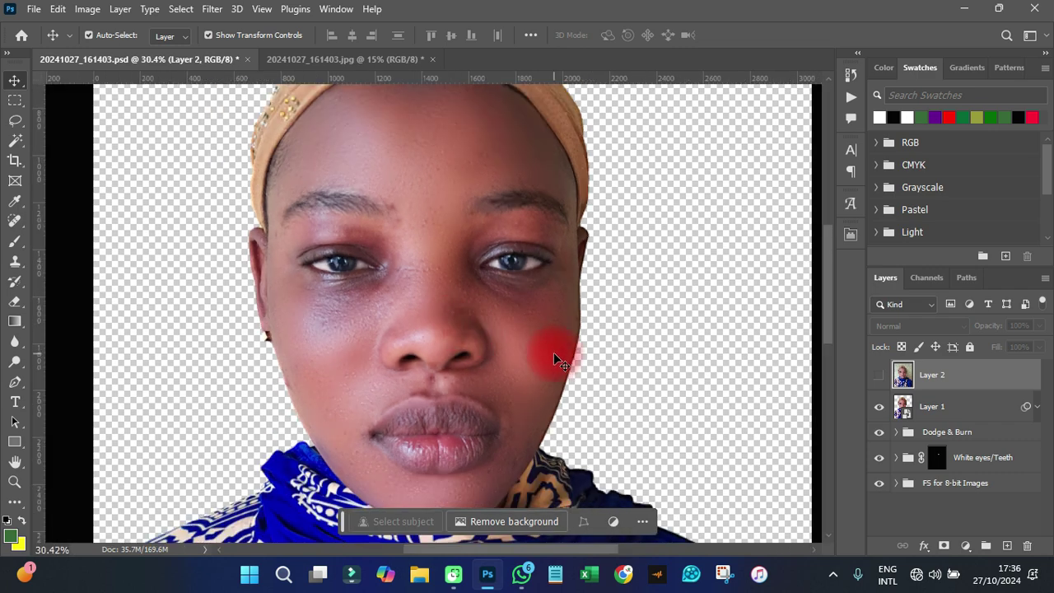
scroll(553, 353, down, 3)
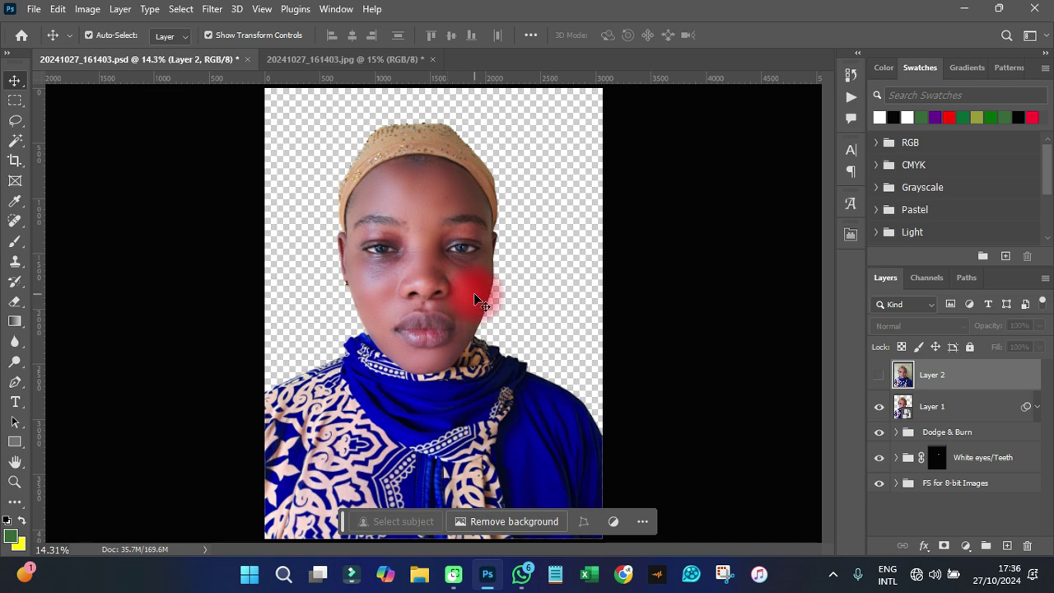
scroll(318, 340, down, 1)
scroll(440, 299, up, 4)
scroll(424, 305, down, 1)
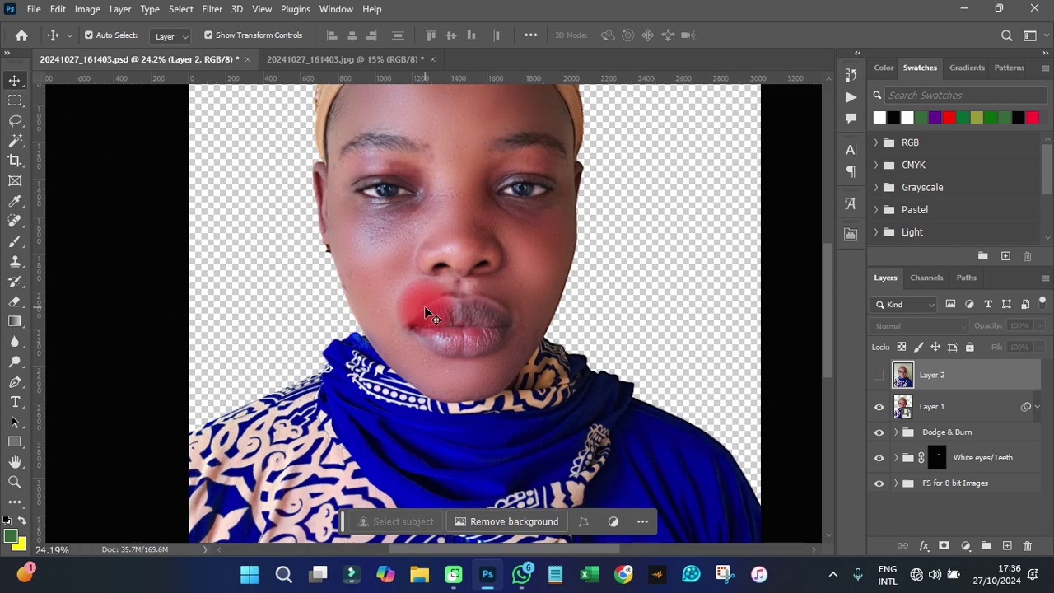
scroll(365, 304, down, 3)
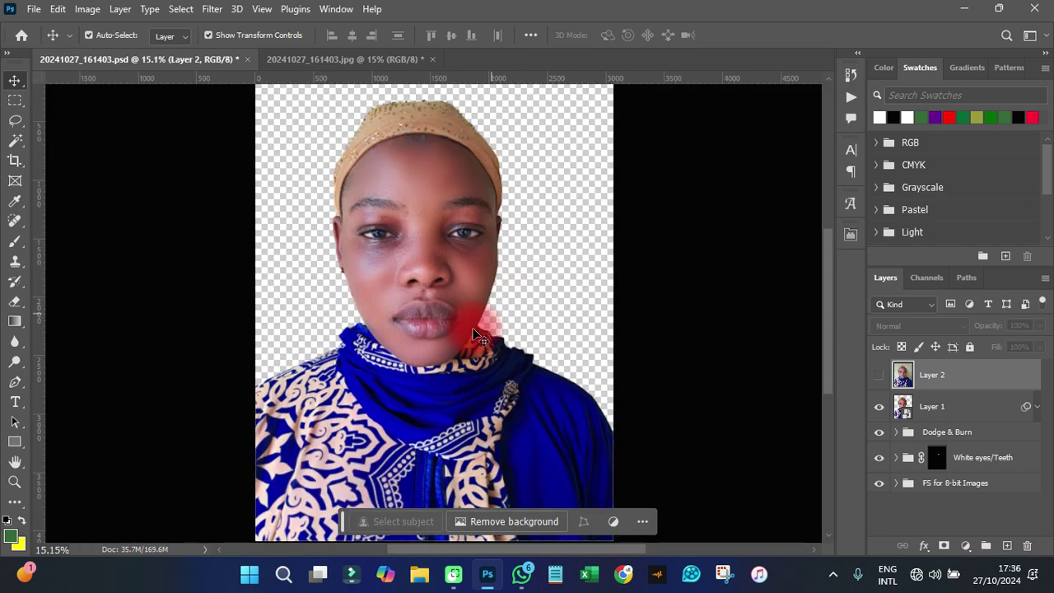
scroll(457, 337, down, 3)
scroll(459, 341, up, 2)
scroll(458, 342, down, 1)
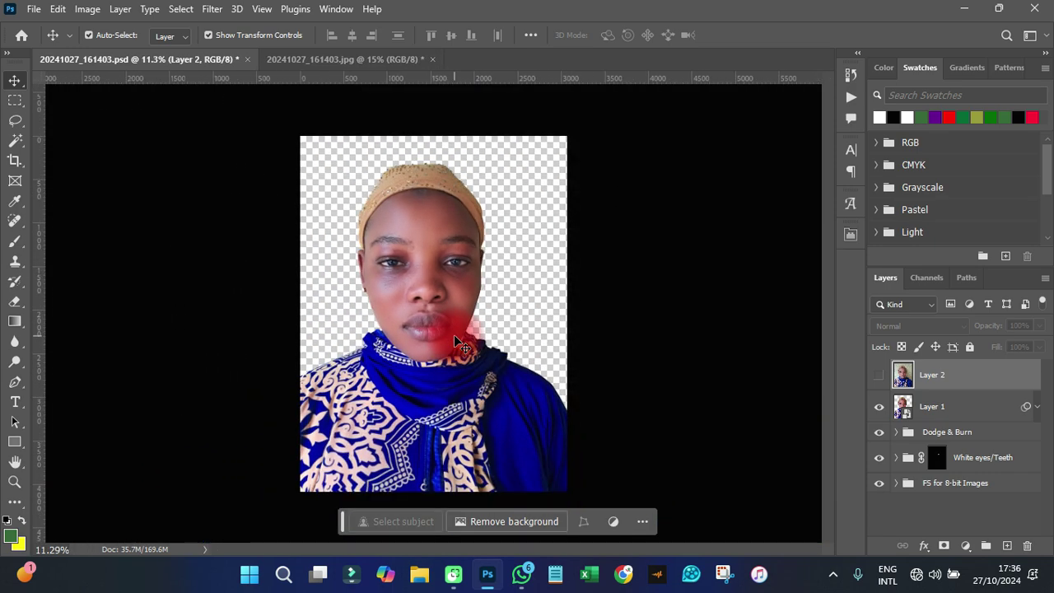
Step: Show Layer 2 over the retouched portrait for a before-and-after comparison and hide it again
click(878, 375)
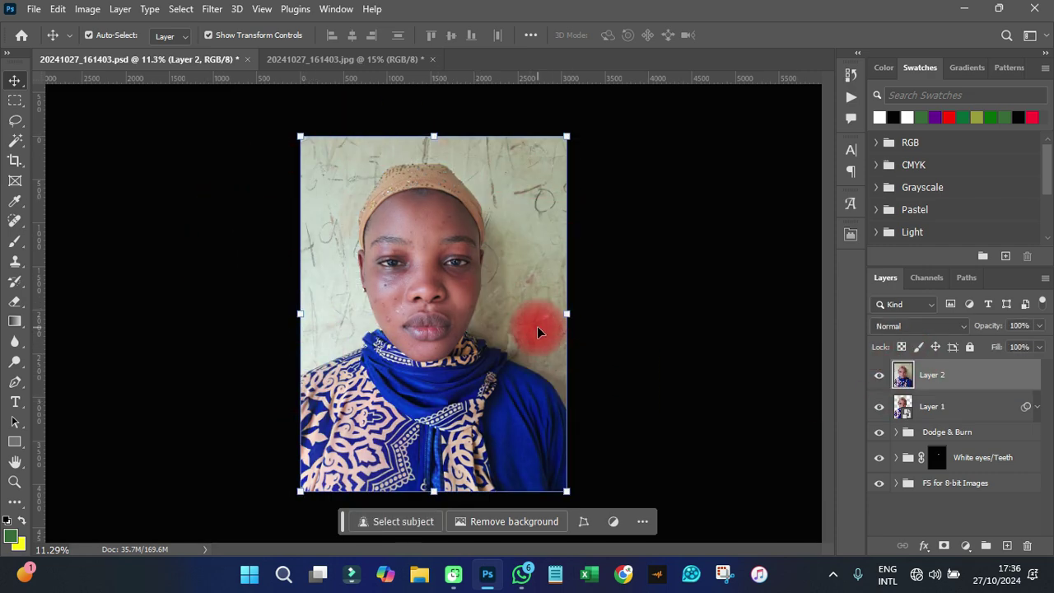
click(879, 375)
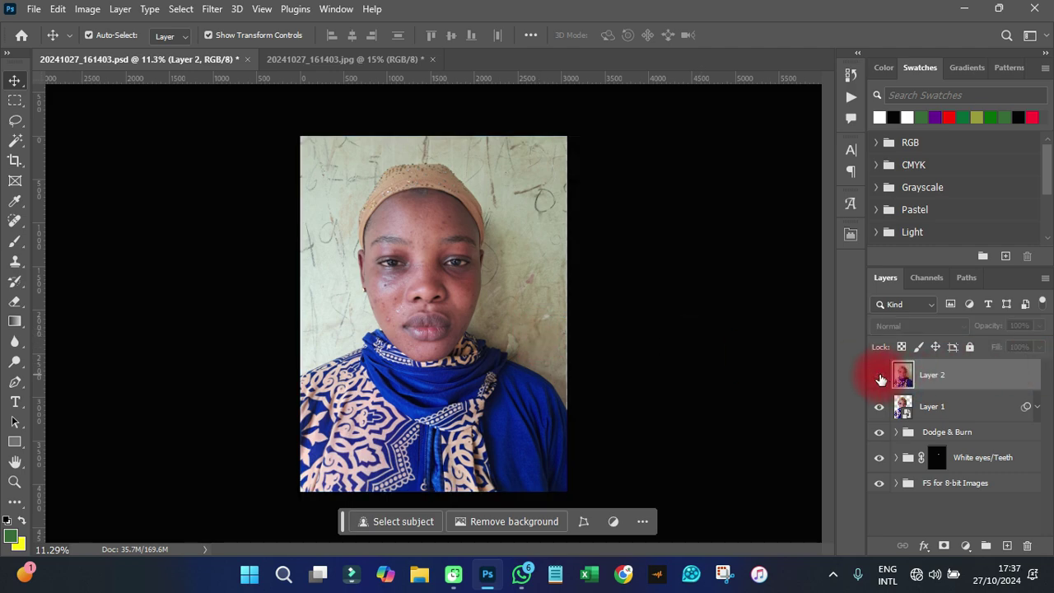
click(879, 376)
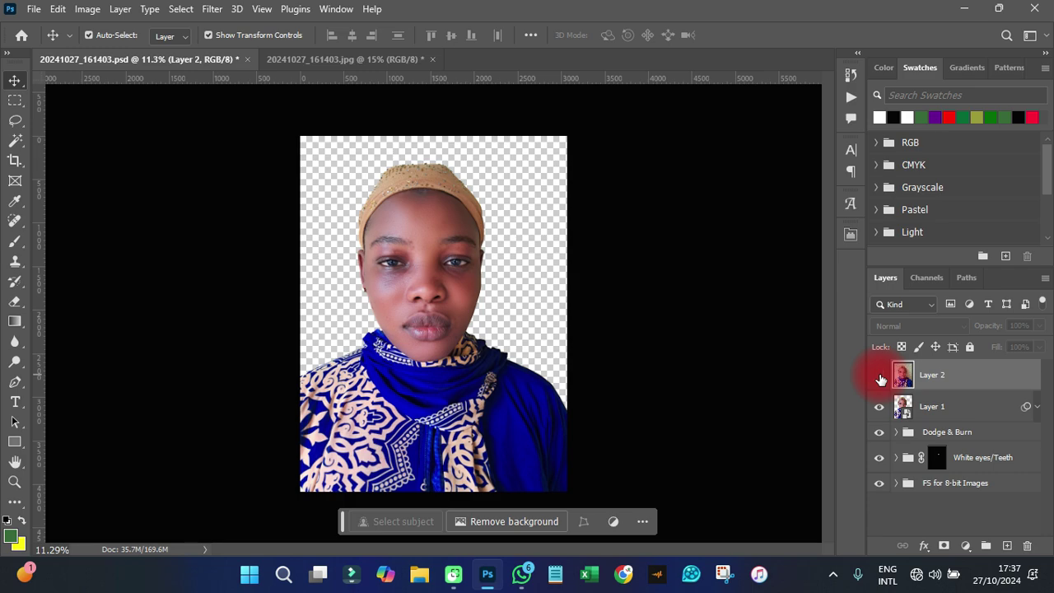
Step: Hide Layer 1 and the Dodge & Burn group, review the adjustments inside the White eyes/Teeth group, and hide that group too
mouse_move(880, 379)
mouse_down()
mouse_move(882, 419)
mouse_move(890, 407)
mouse_move(879, 436)
mouse_up()
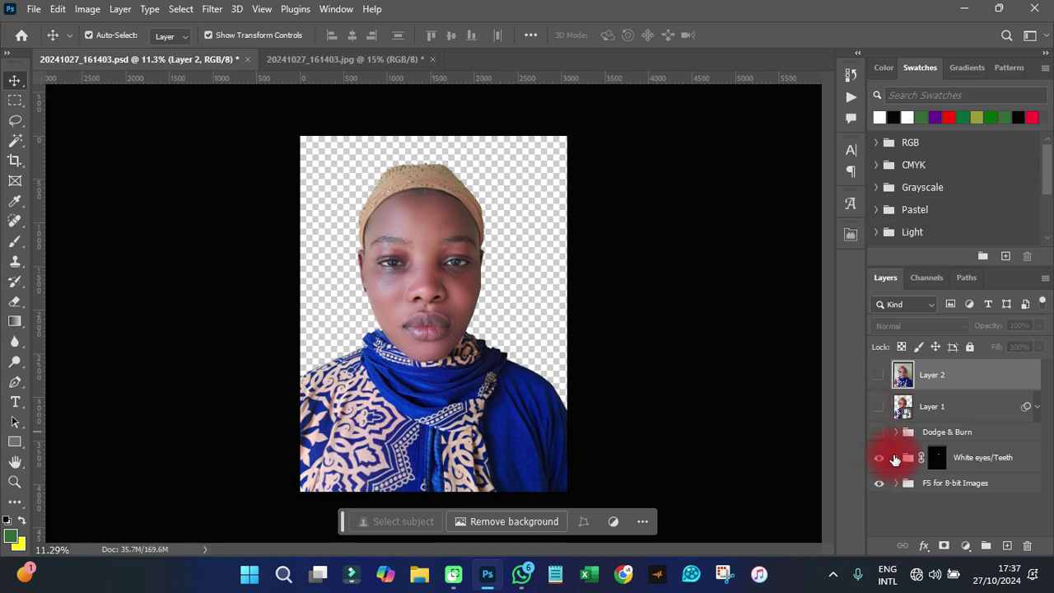
click(895, 457)
scroll(908, 492, down, 3)
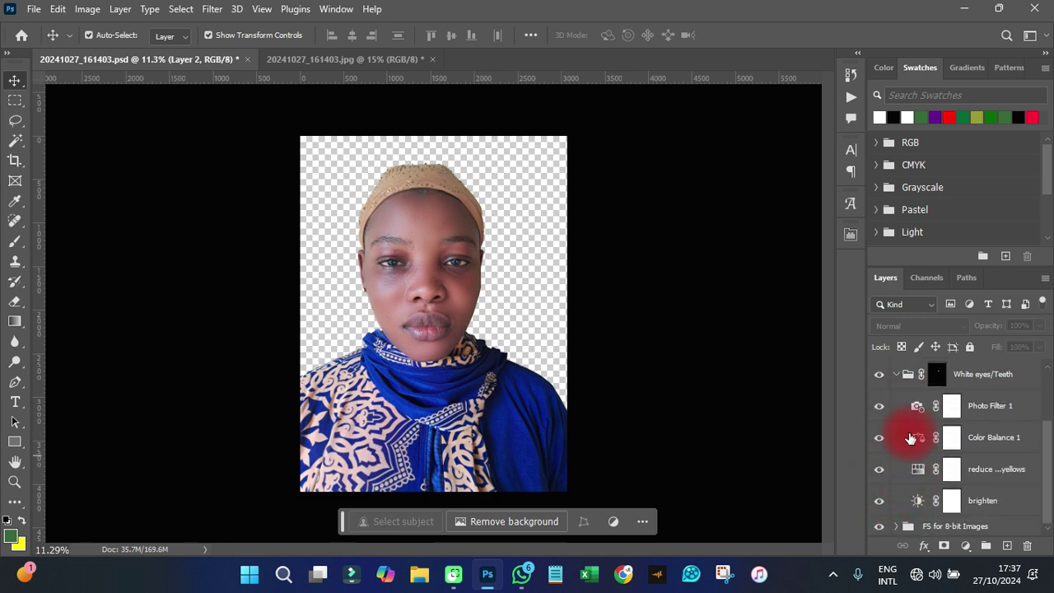
scroll(906, 412, up, 3)
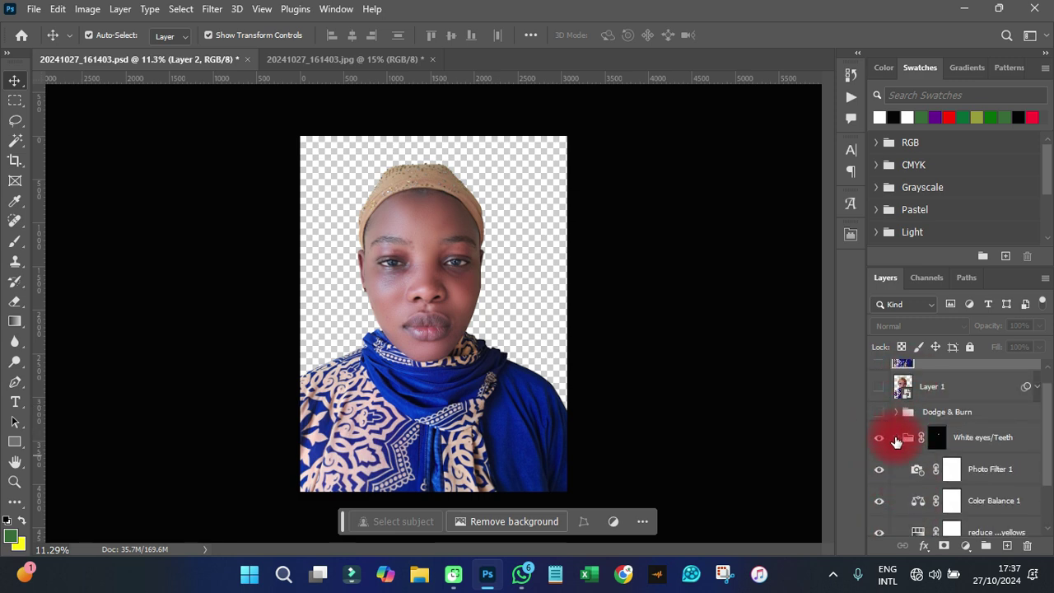
click(898, 436)
click(886, 458)
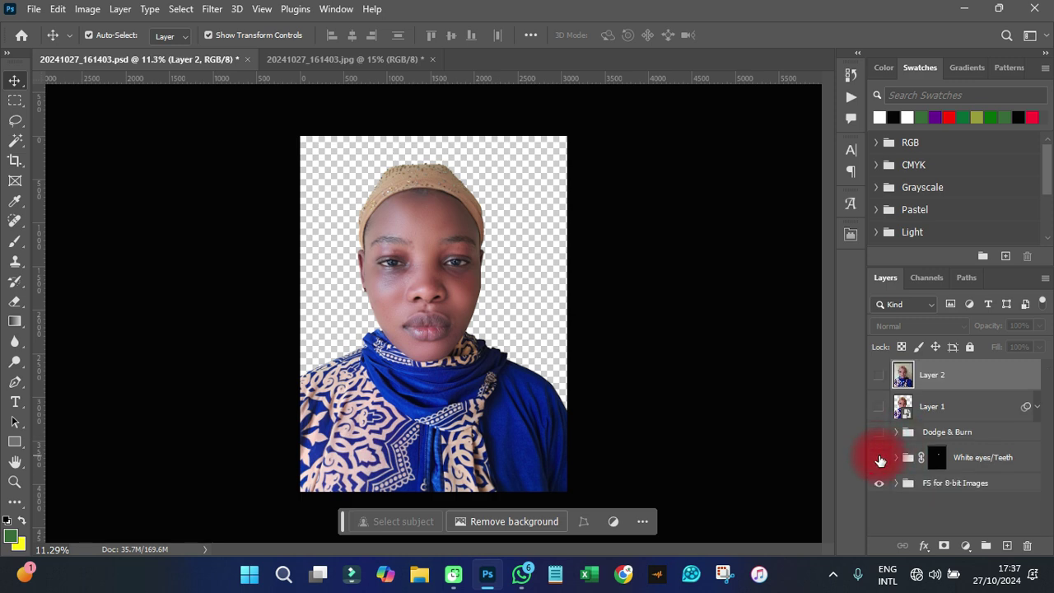
Step: Expand the FS for 8-bit Images group, hide its High, Colour Correction and Low layers, and inspect the unretouched face
click(897, 484)
scroll(900, 466, down, 3)
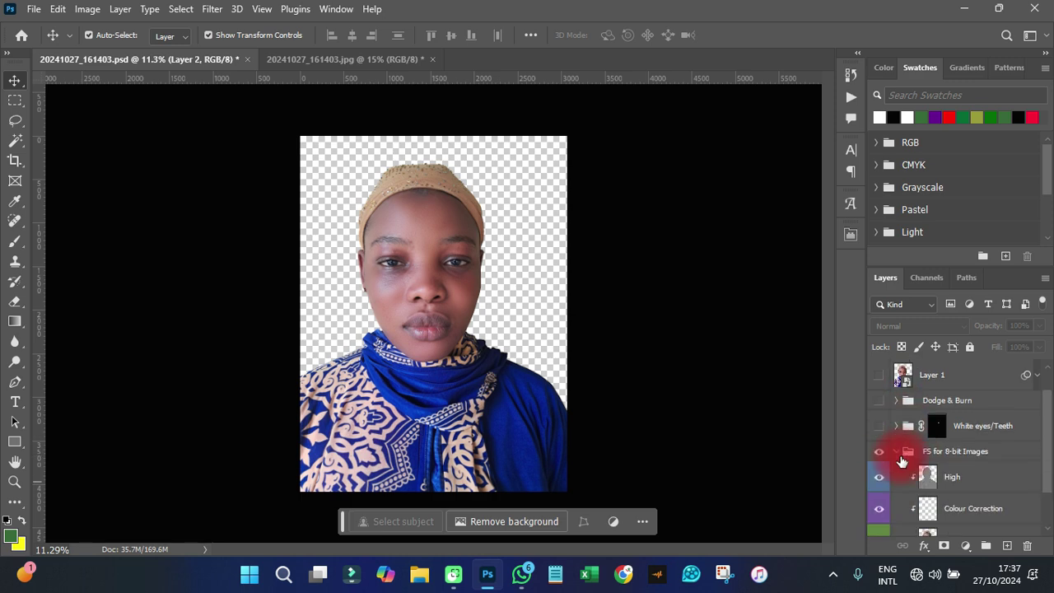
click(883, 426)
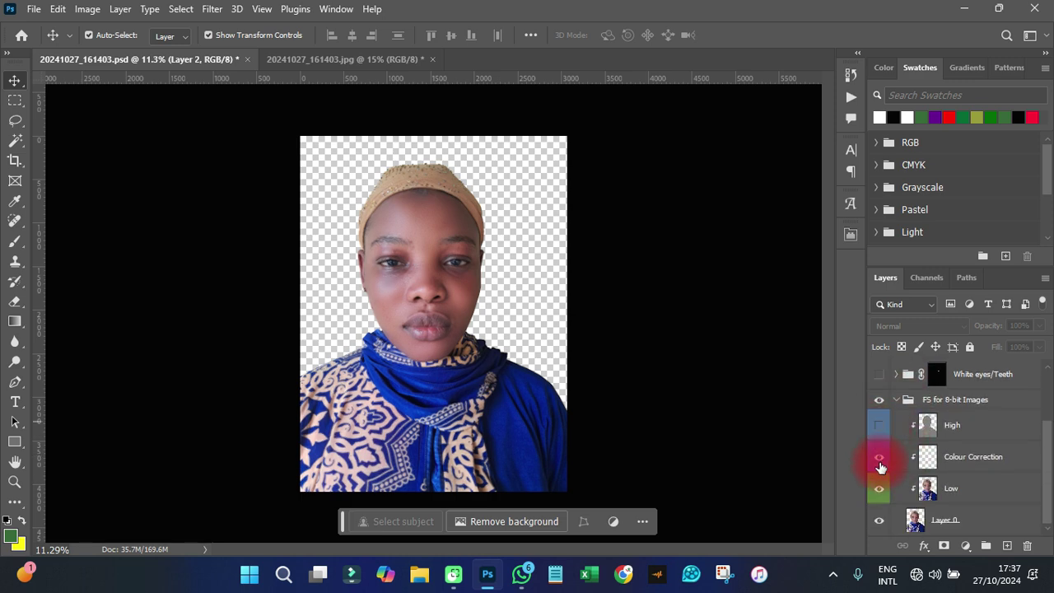
click(880, 460)
click(879, 491)
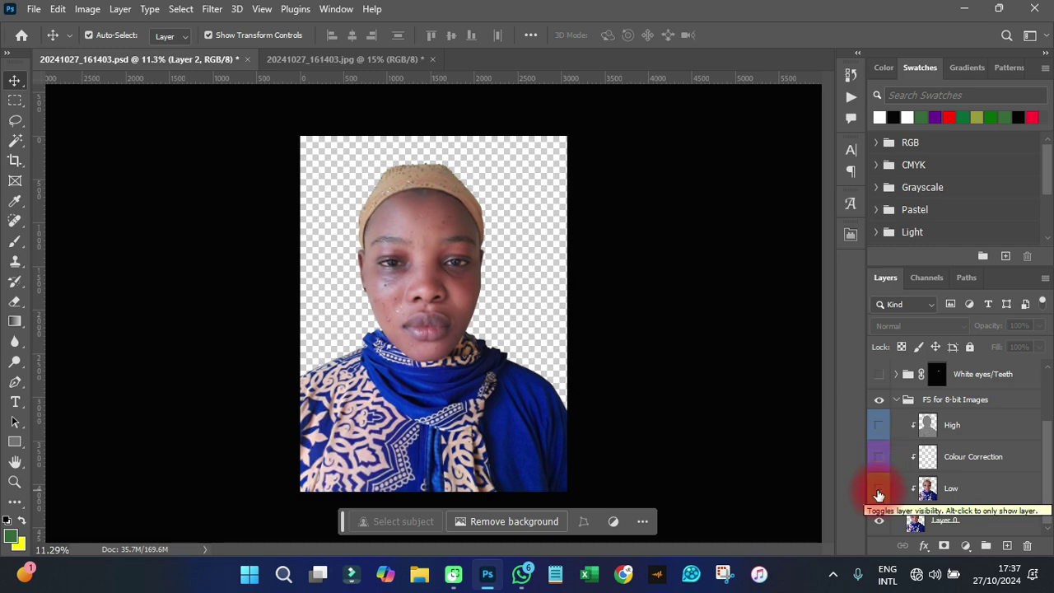
scroll(417, 333, up, 4)
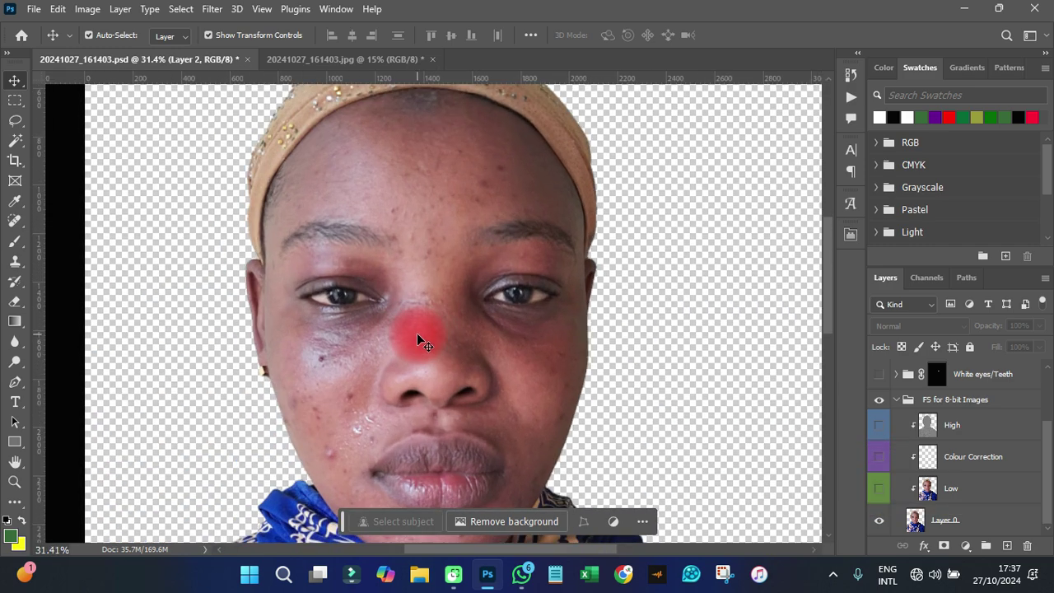
scroll(417, 333, down, 4)
Step: Show the Low, Colour Correction and High layers one after another to review each frequency separation stage
click(879, 491)
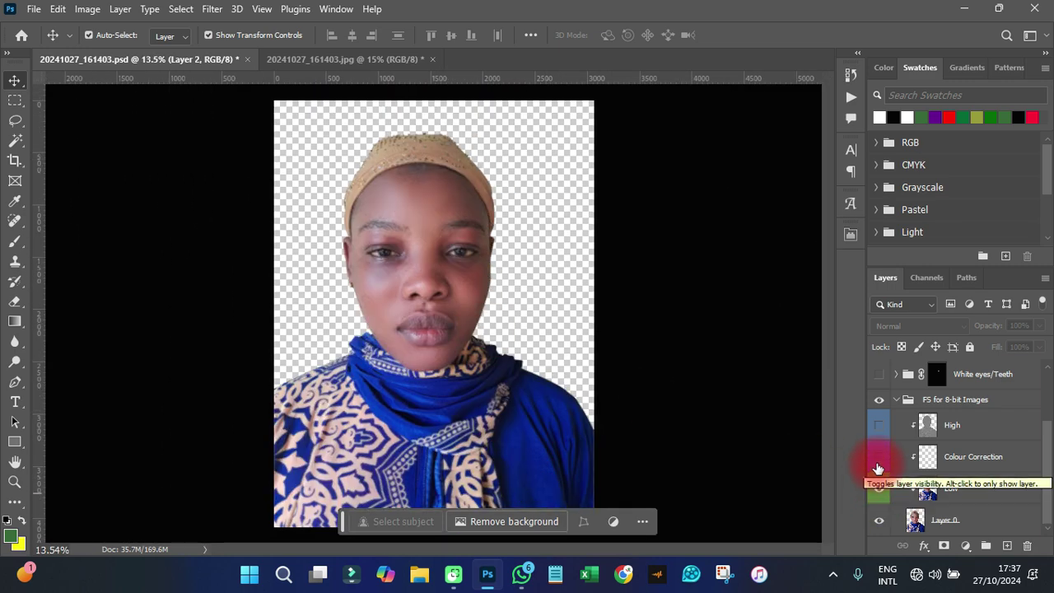
click(878, 460)
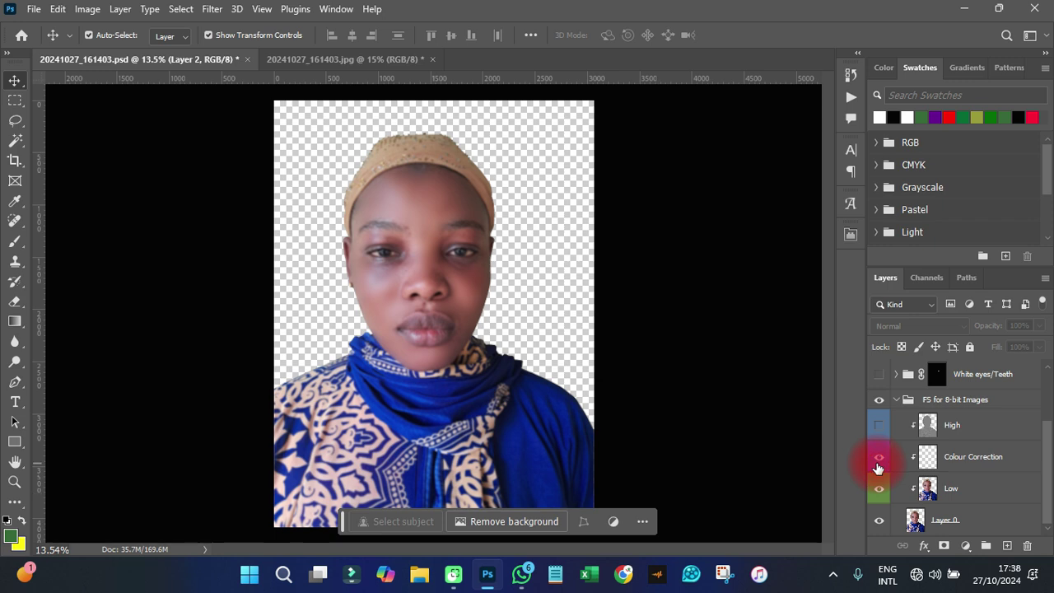
click(879, 425)
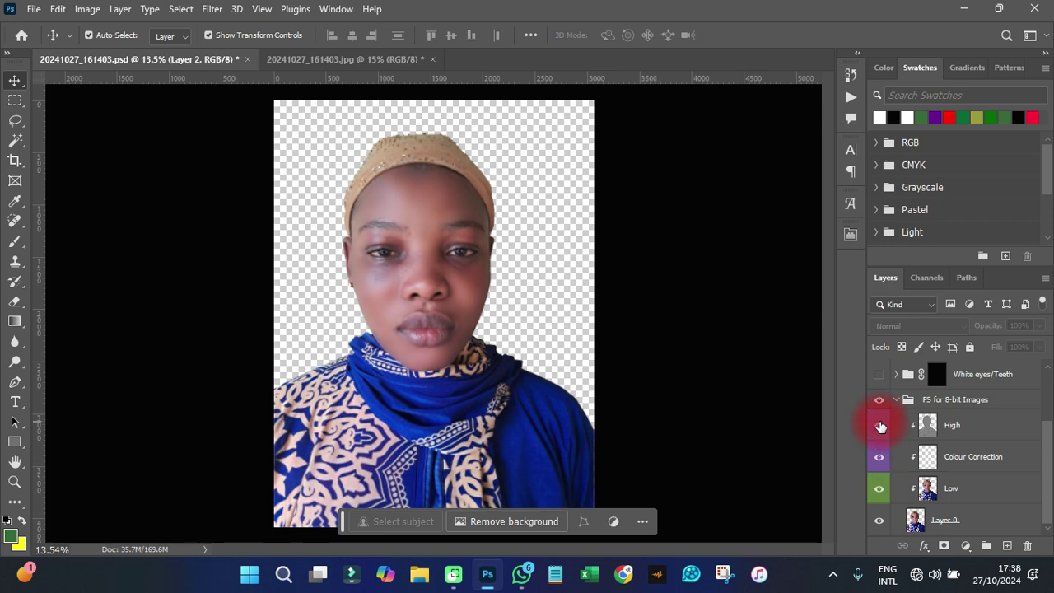
Step: Show the White eyes/Teeth group, the Dodge & Burn group and Layer 1 again to review the remaining retouching stages
scroll(880, 425, up, 1)
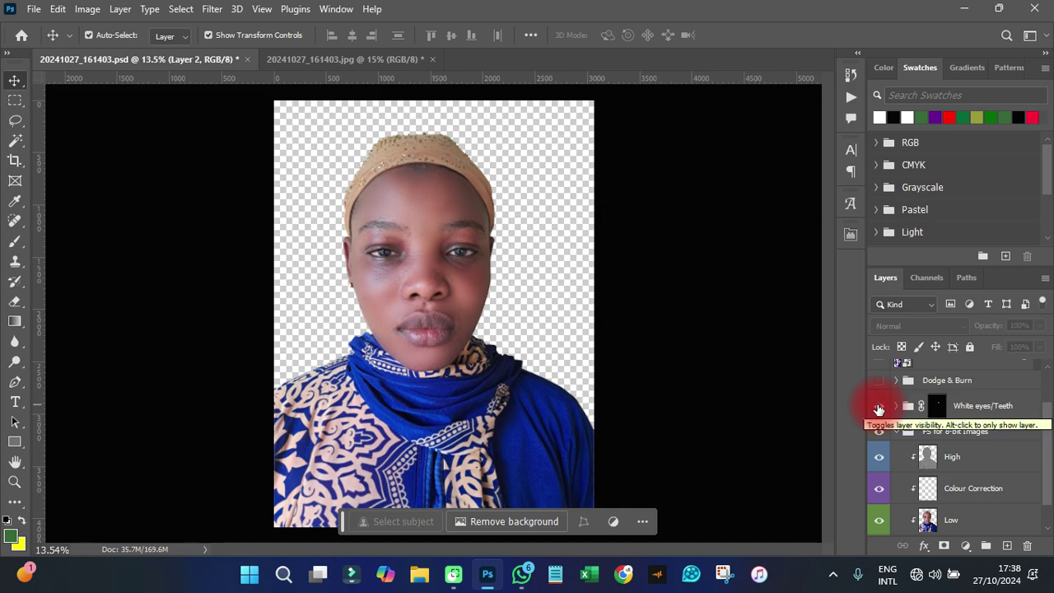
click(878, 407)
click(878, 382)
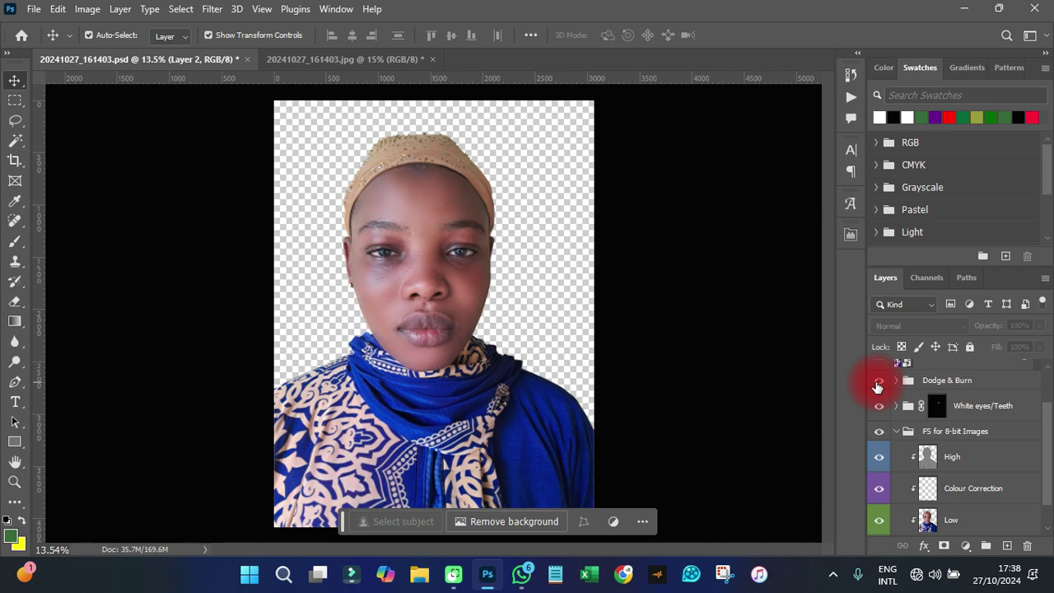
scroll(878, 387, up, 2)
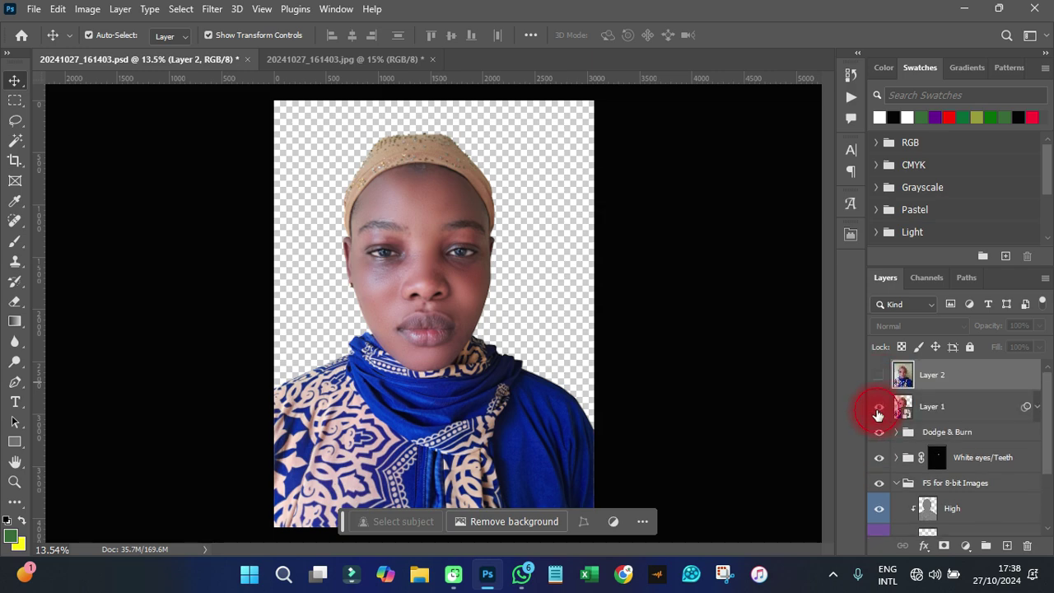
Step: Show Layer 1 and create a new document 600 pixels wide and 600 pixels high at 300 pixels/inch
click(878, 409)
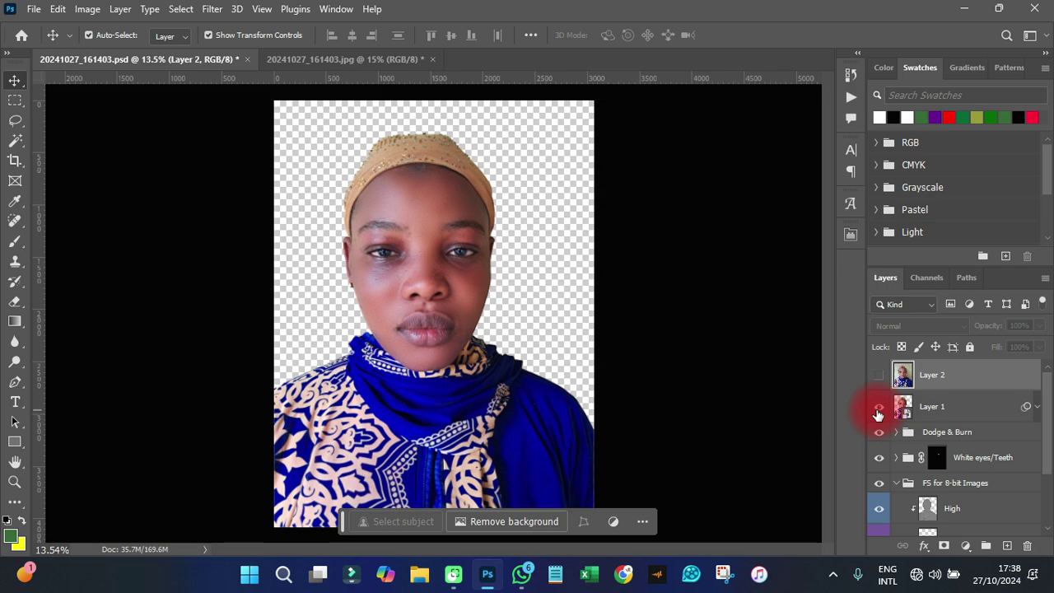
click(33, 9)
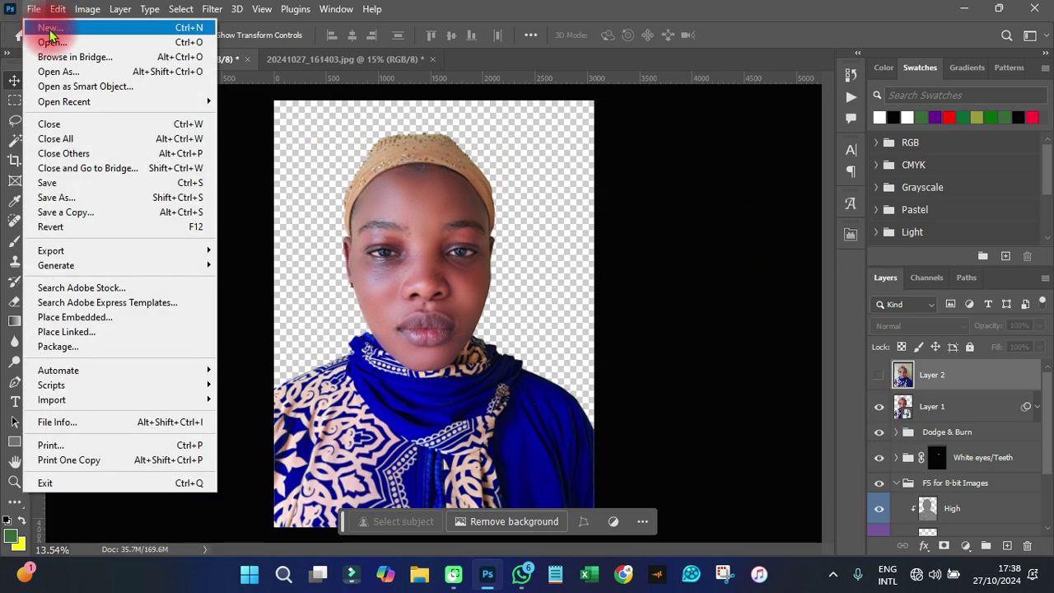
click(49, 30)
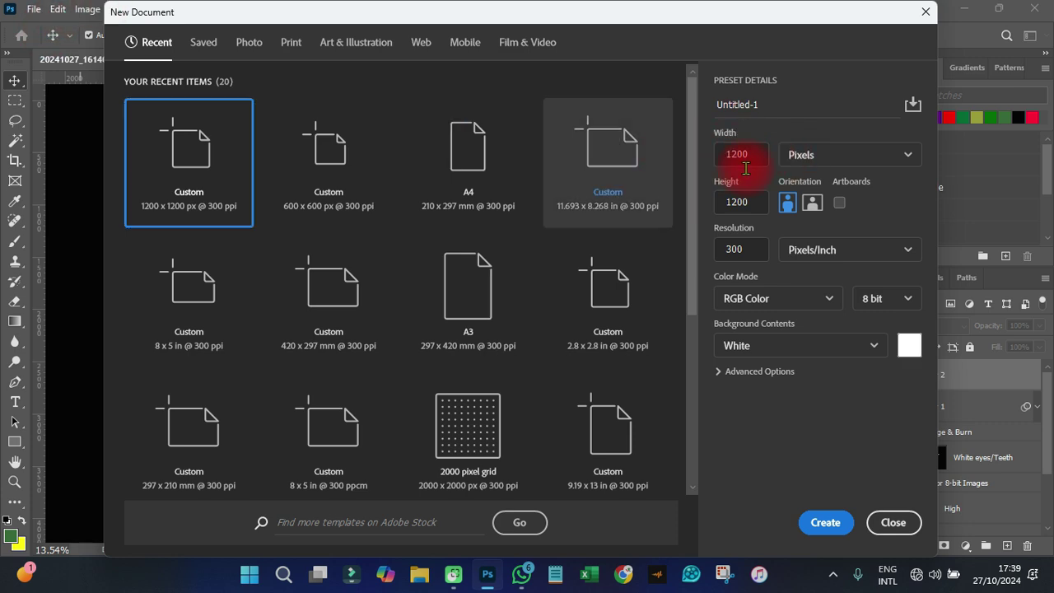
drag(758, 154, 707, 157)
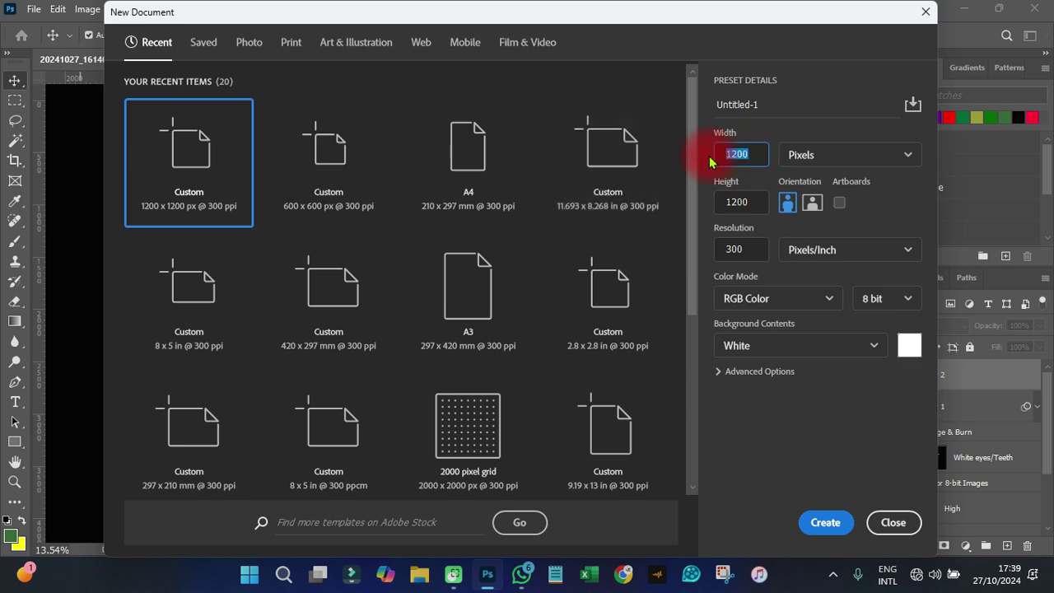
text(600)
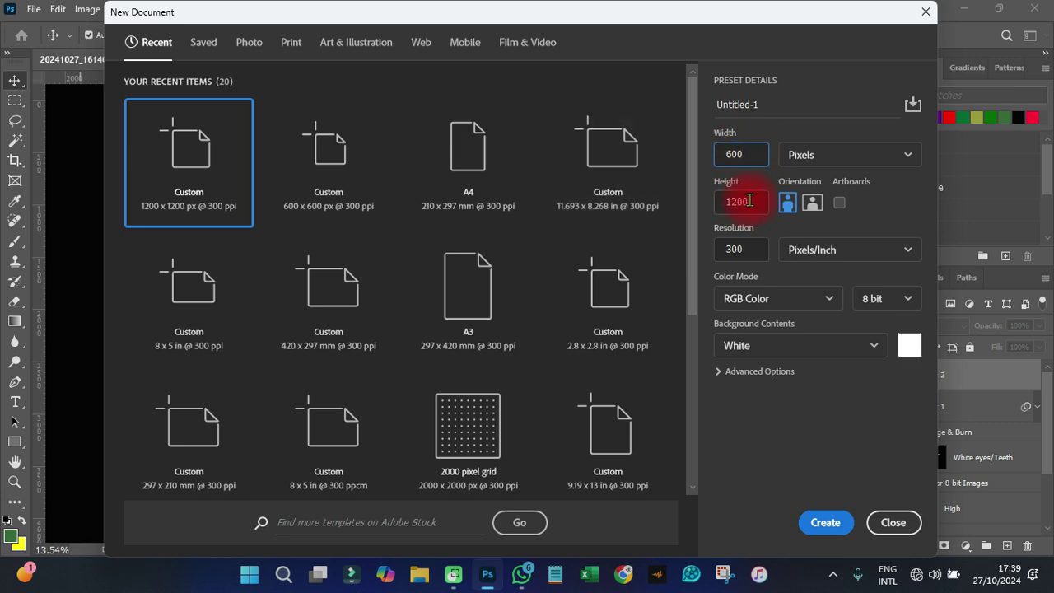
drag(742, 205, 652, 214)
text(600)
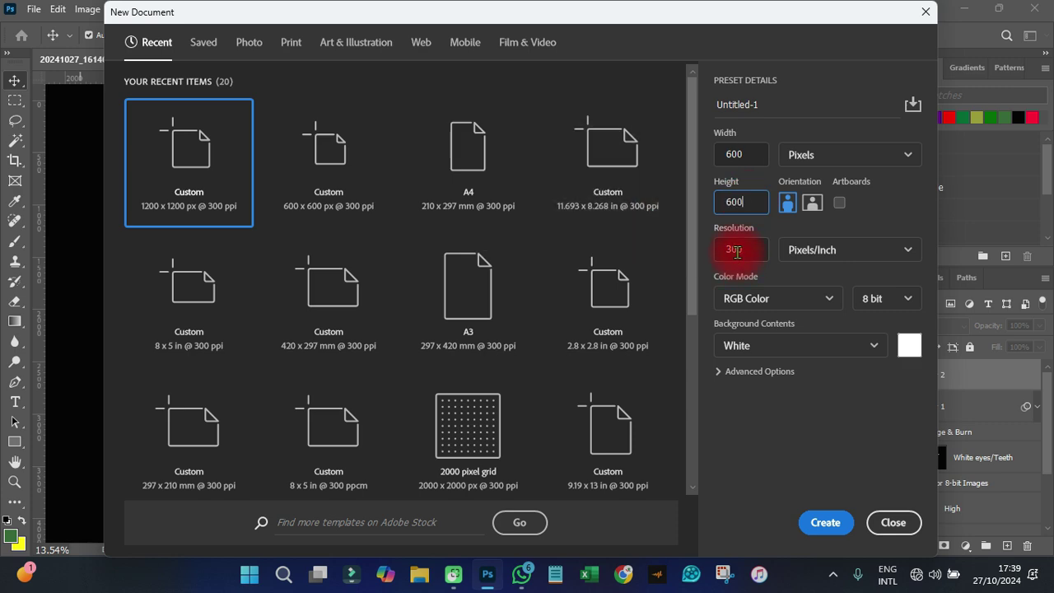
click(823, 527)
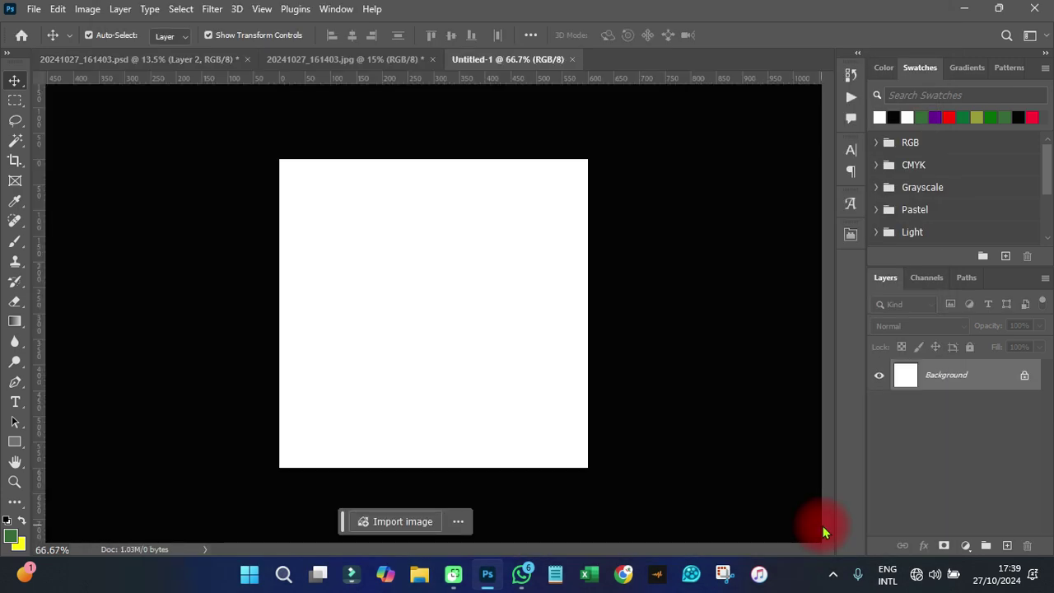
Step: Close the 20241027_161403.jpg document containing the unretouched photo
click(381, 280)
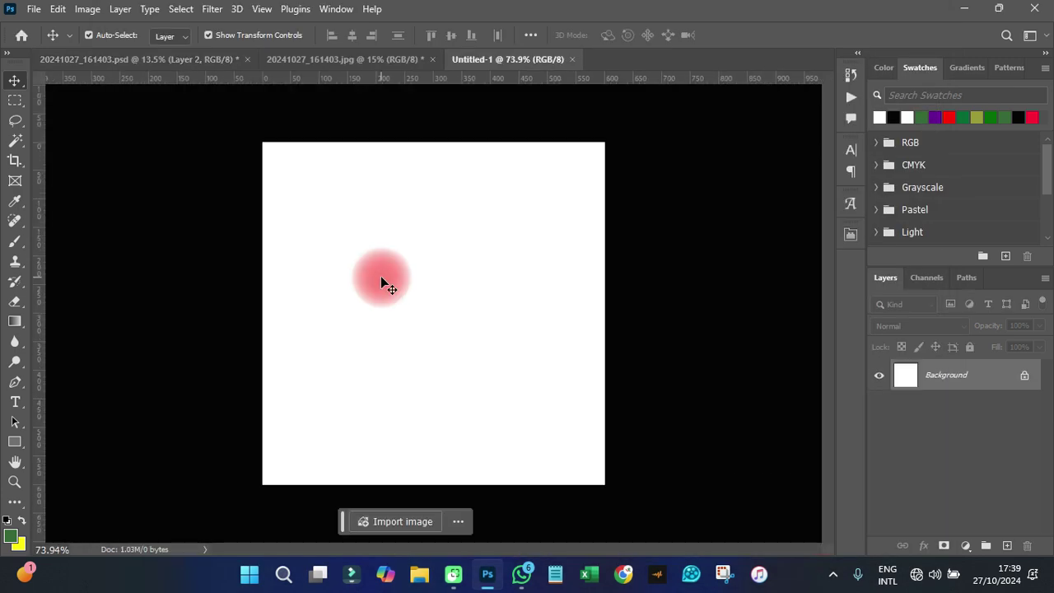
click(326, 63)
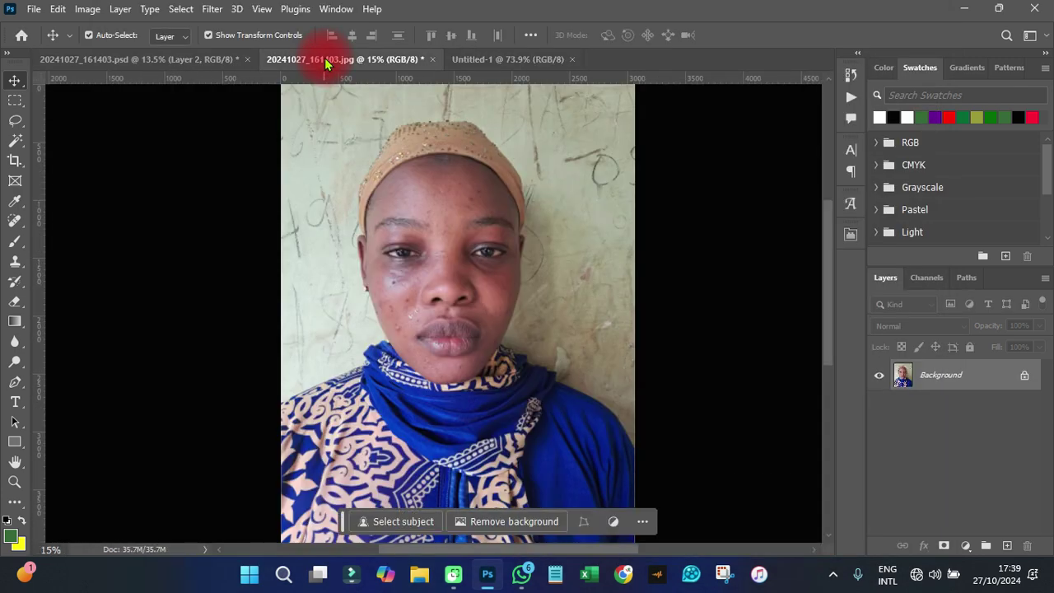
right_click(324, 58)
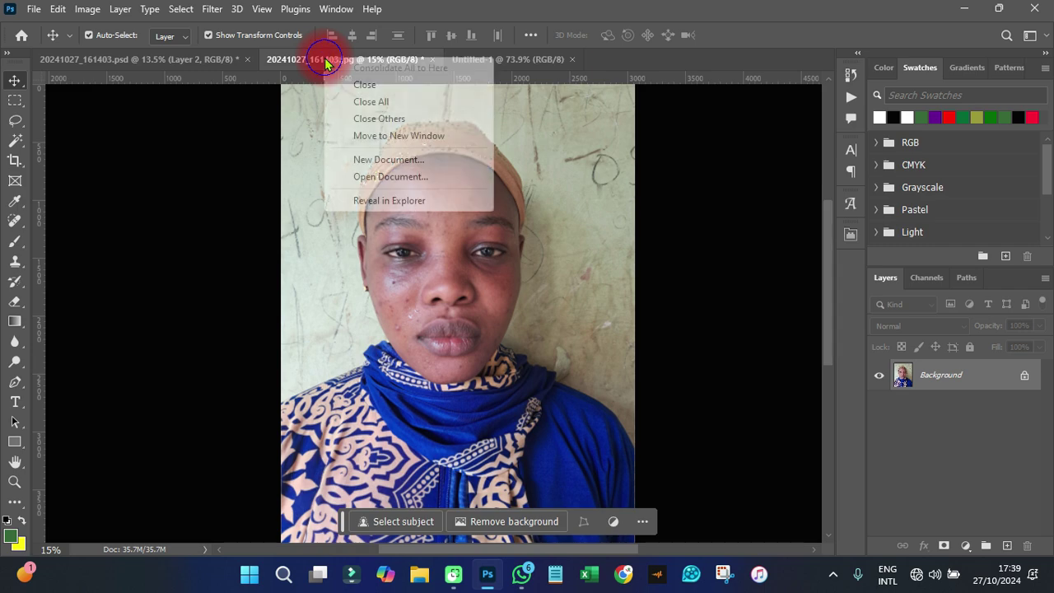
click(366, 86)
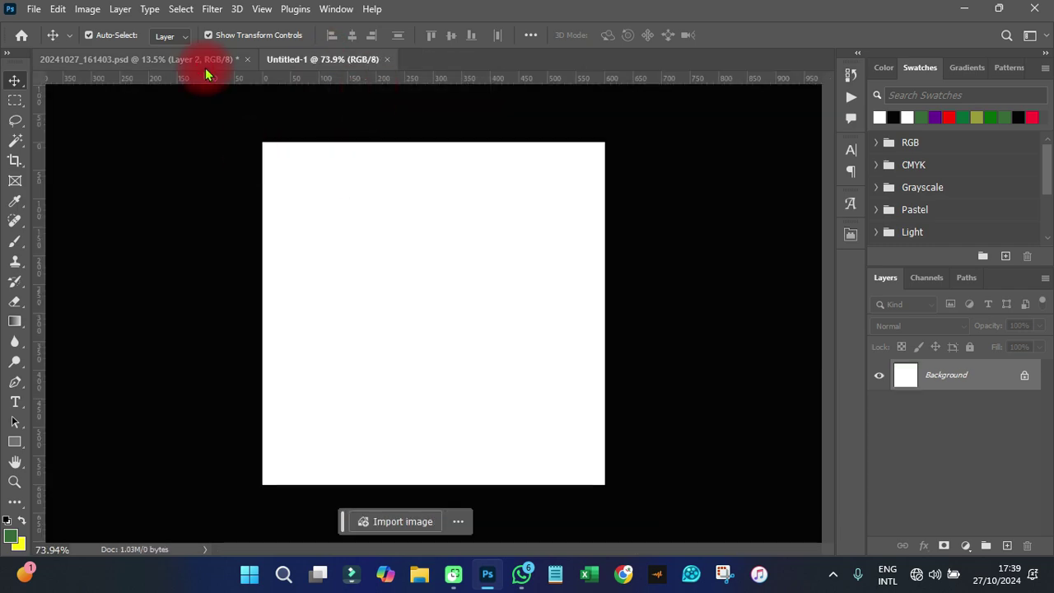
Step: Compare the original and retouched portraits in 20241027_161403.psd, and delete Layer 2
click(205, 67)
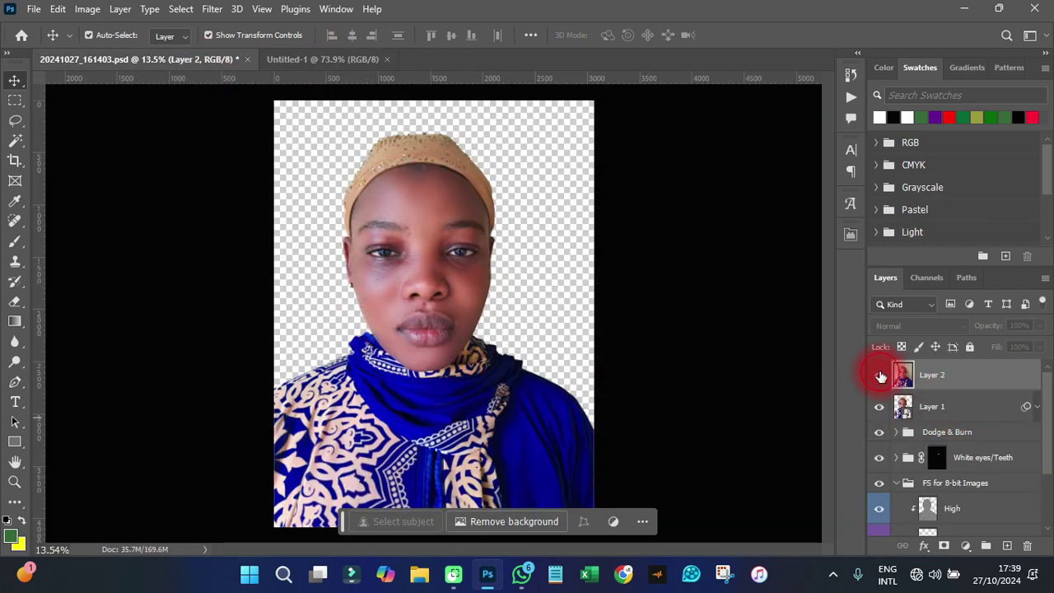
click(878, 374)
click(879, 375)
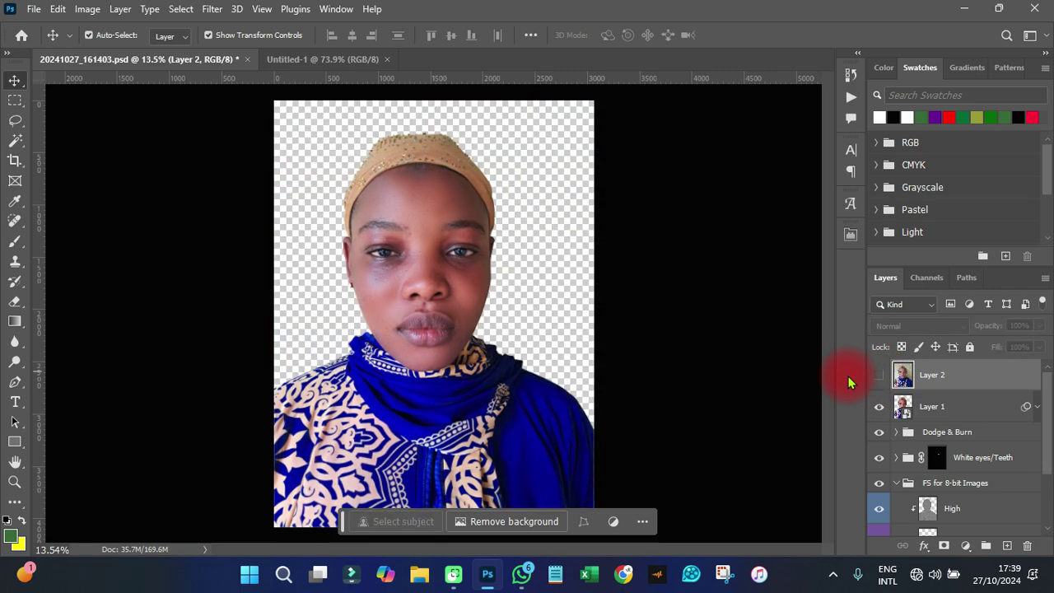
key(Delete)
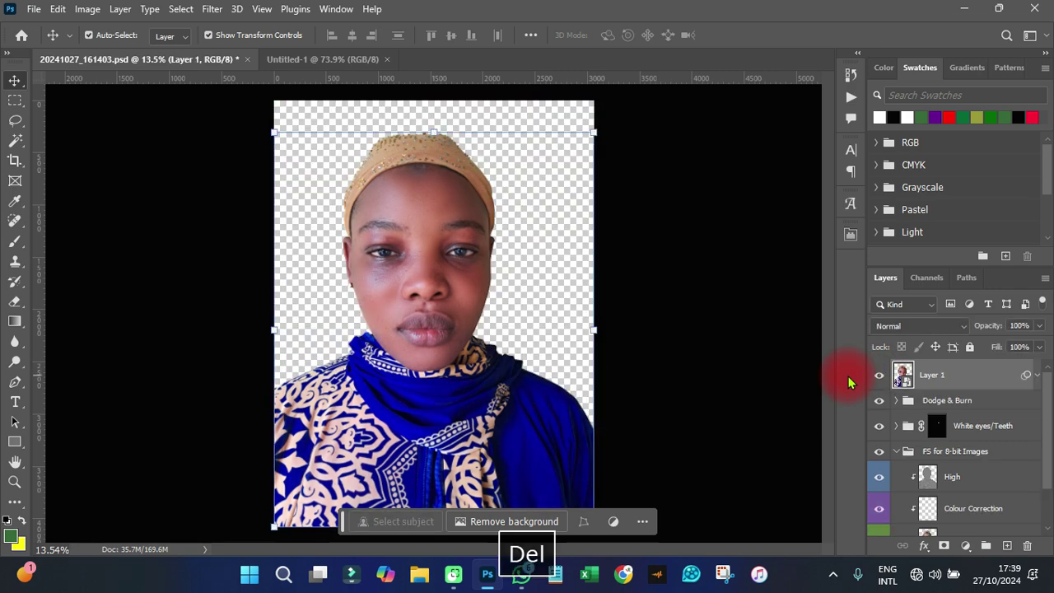
Step: Copy Layer 1 into the Untitled-1 document and scale it down to about 3.67% so the portrait fits the canvas
drag(450, 224, 432, 315)
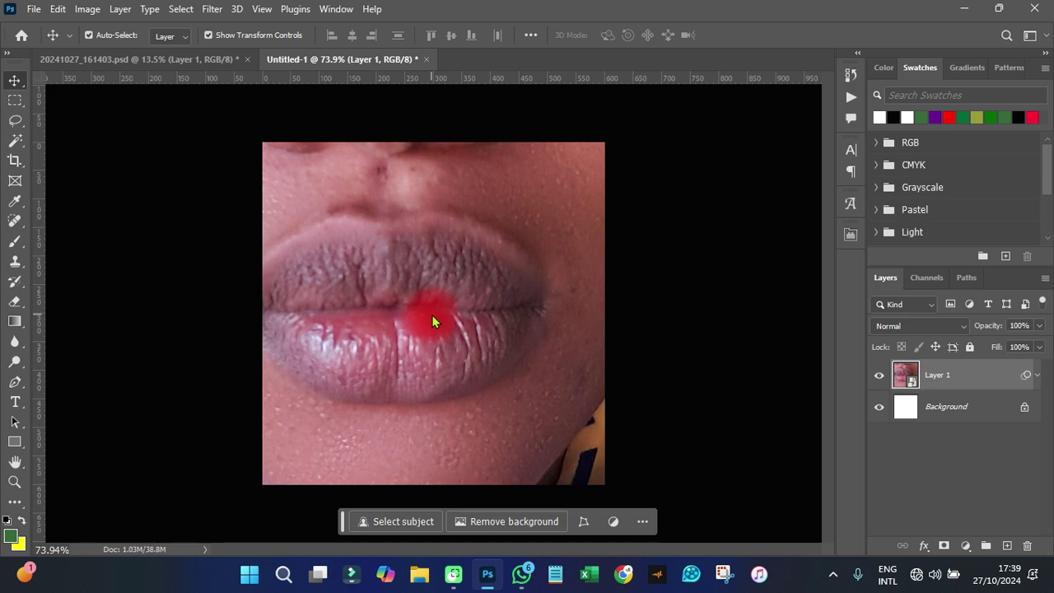
scroll(431, 315, down, 10)
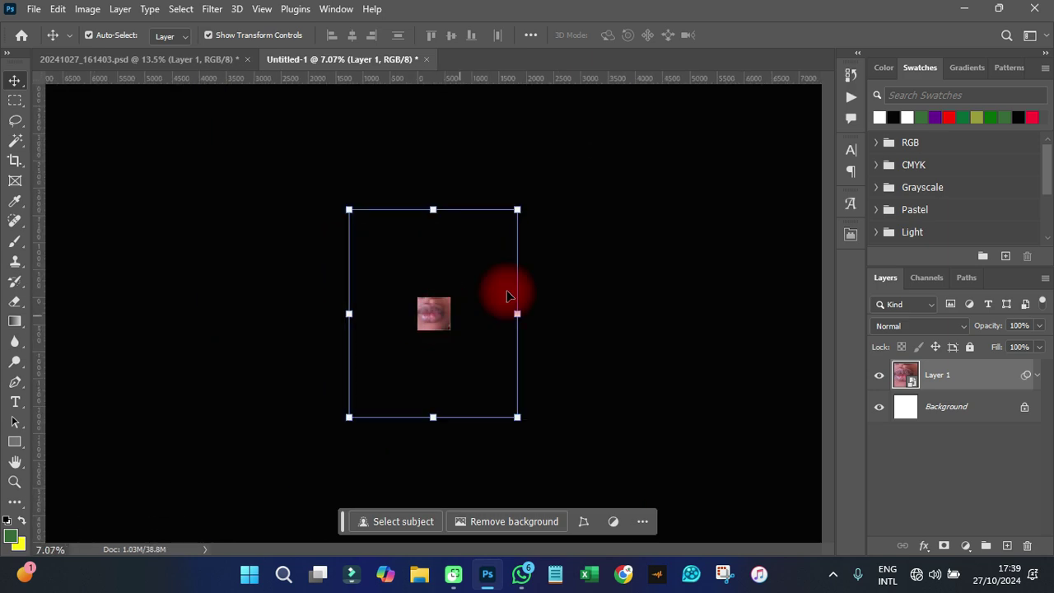
click(516, 208)
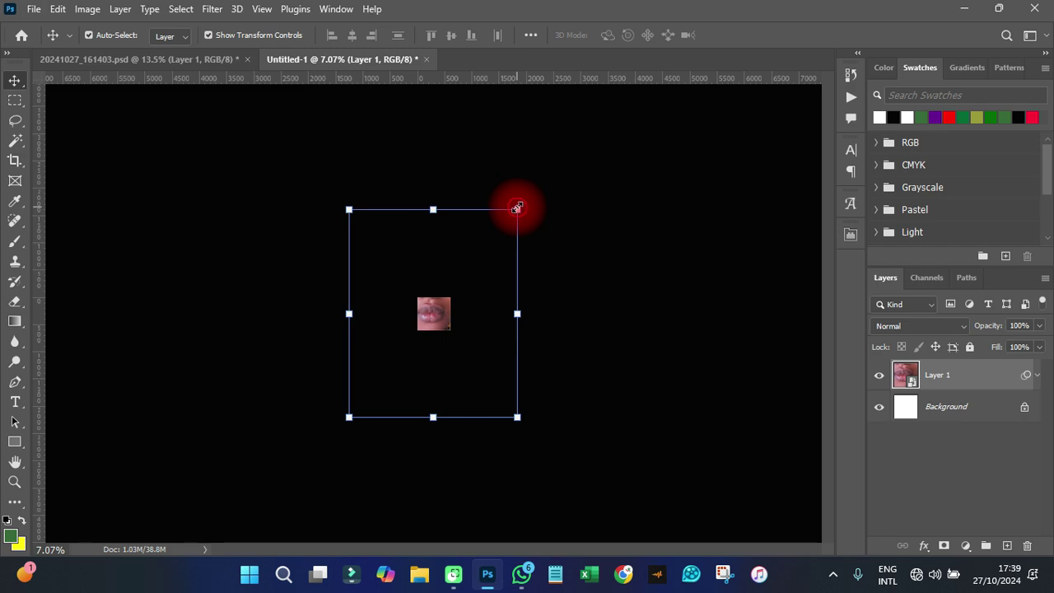
drag(494, 238, 444, 309)
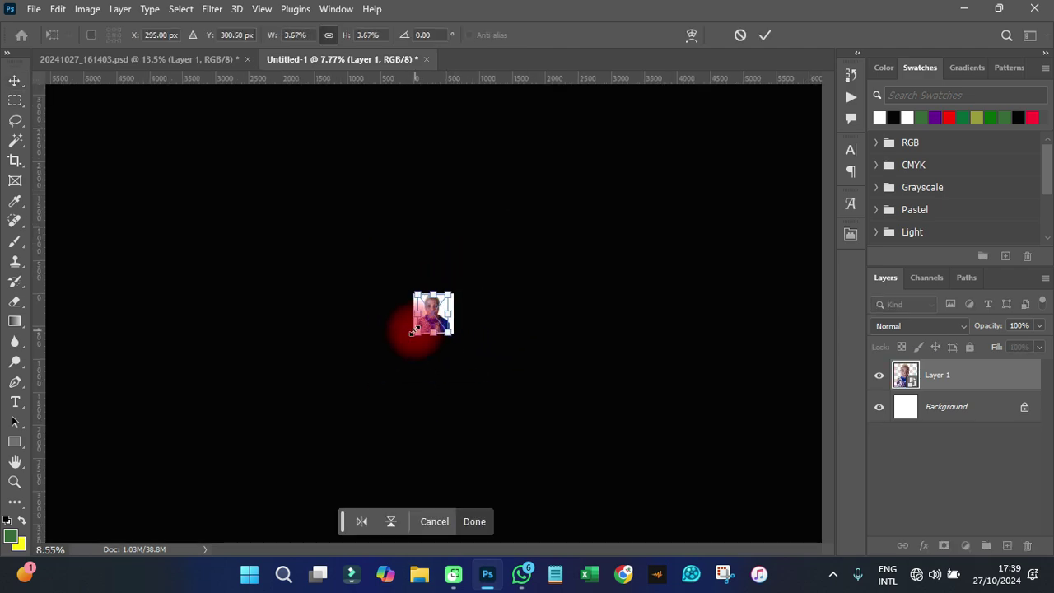
scroll(429, 324, up, 10)
scroll(428, 323, up, 2)
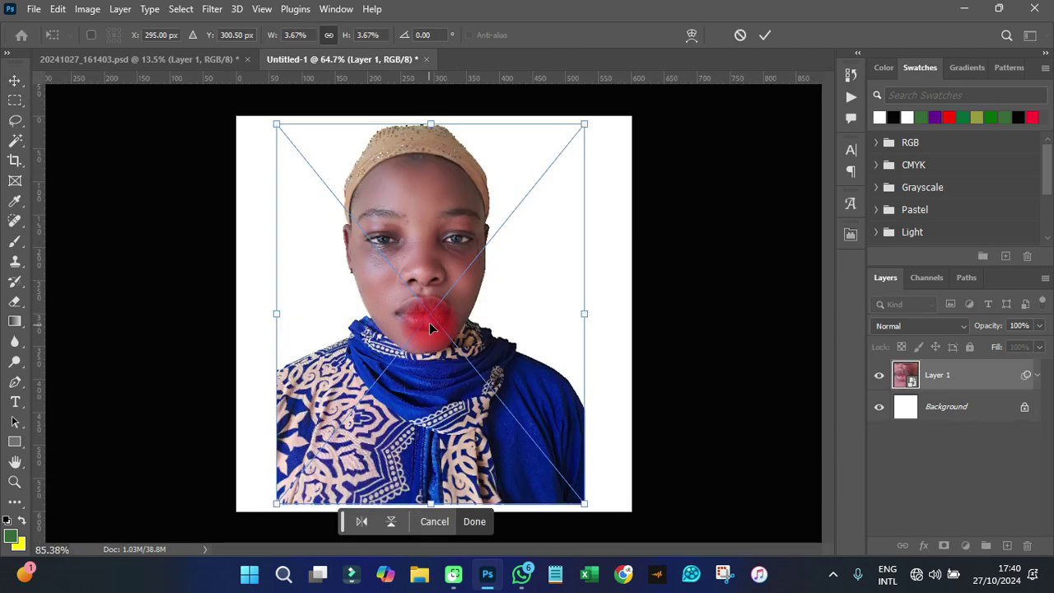
Step: Enlarge the portrait to about 4.85% and move it down so the head and shoulders fill the canvas width
scroll(429, 322, down, 2)
drag(537, 319, 581, 328)
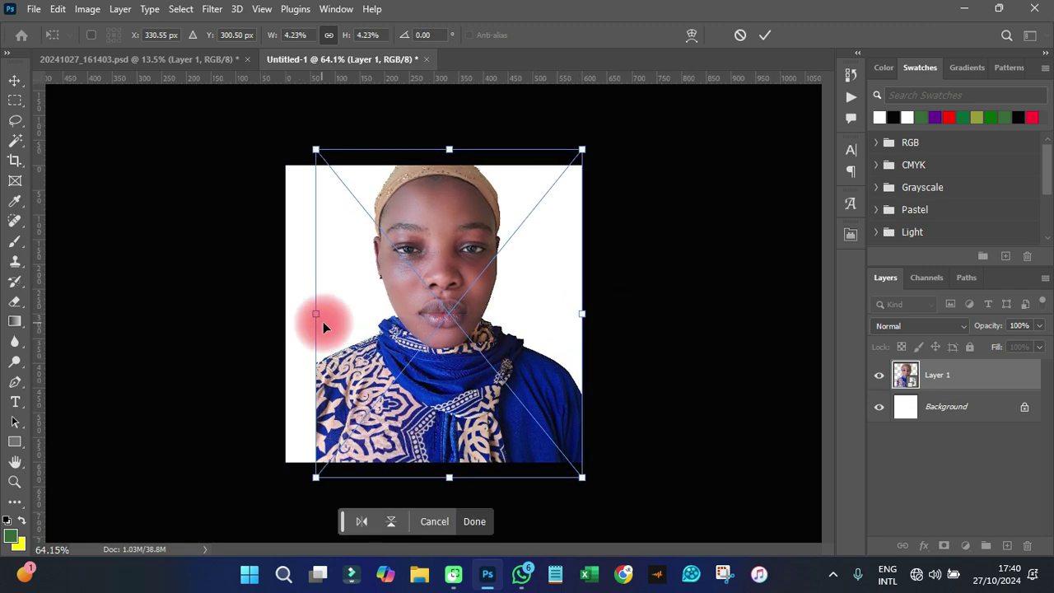
drag(315, 313, 276, 314)
drag(431, 336, 440, 382)
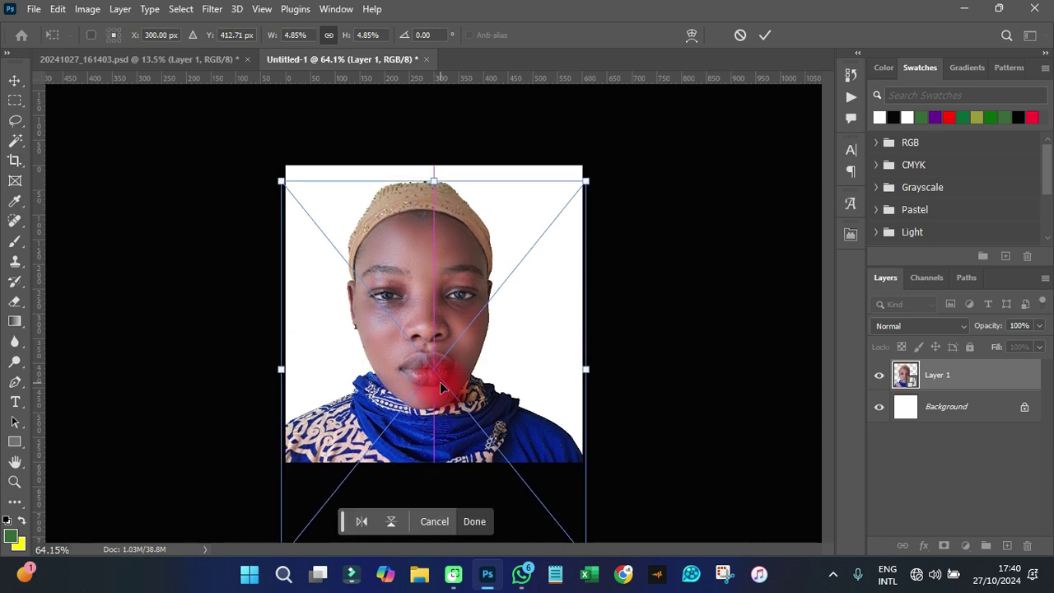
click(765, 34)
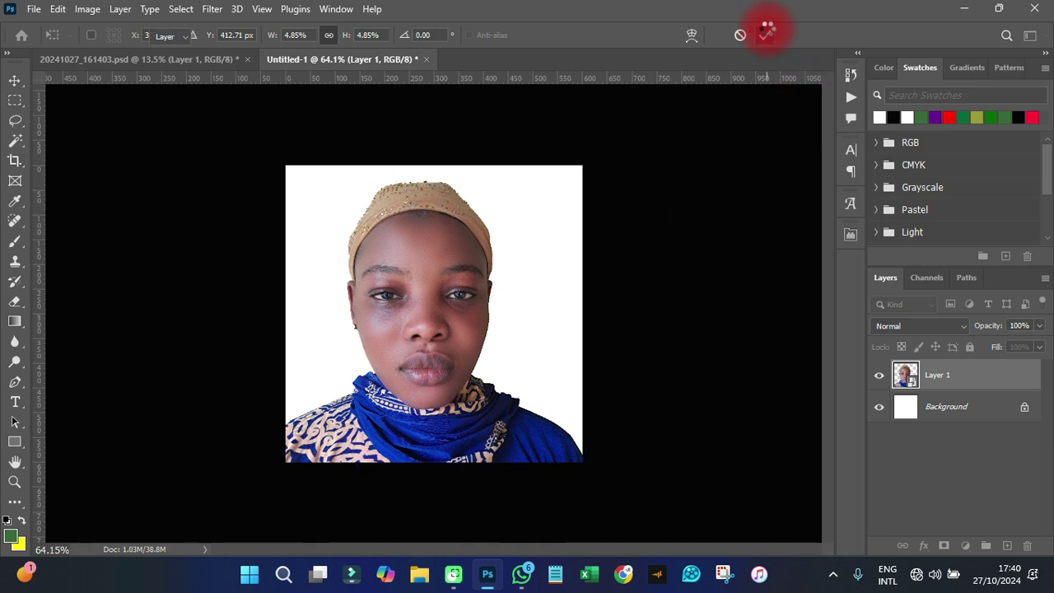
drag(418, 344, 426, 366)
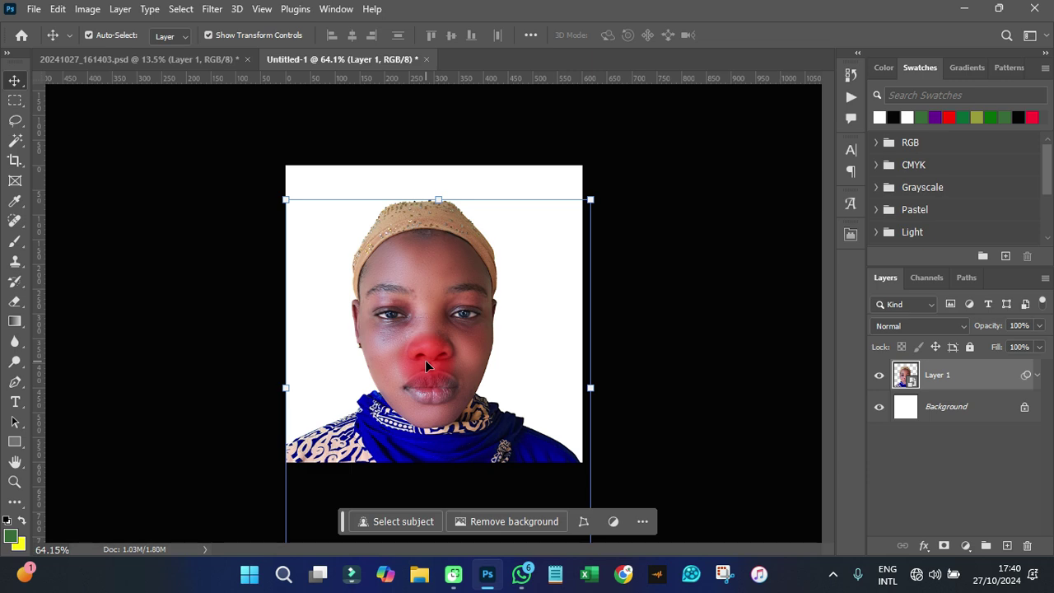
click(640, 246)
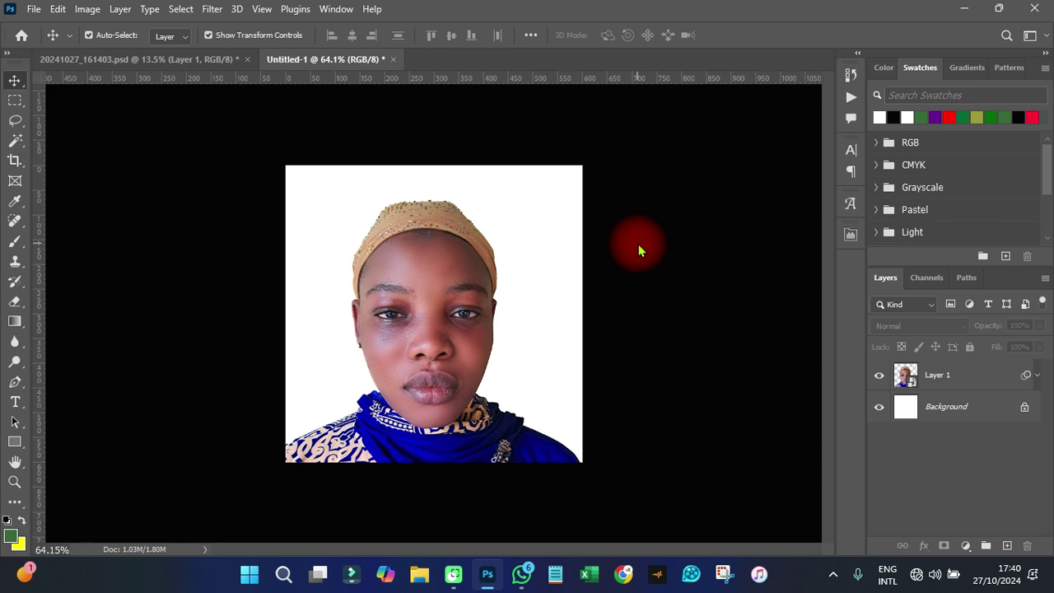
click(34, 9)
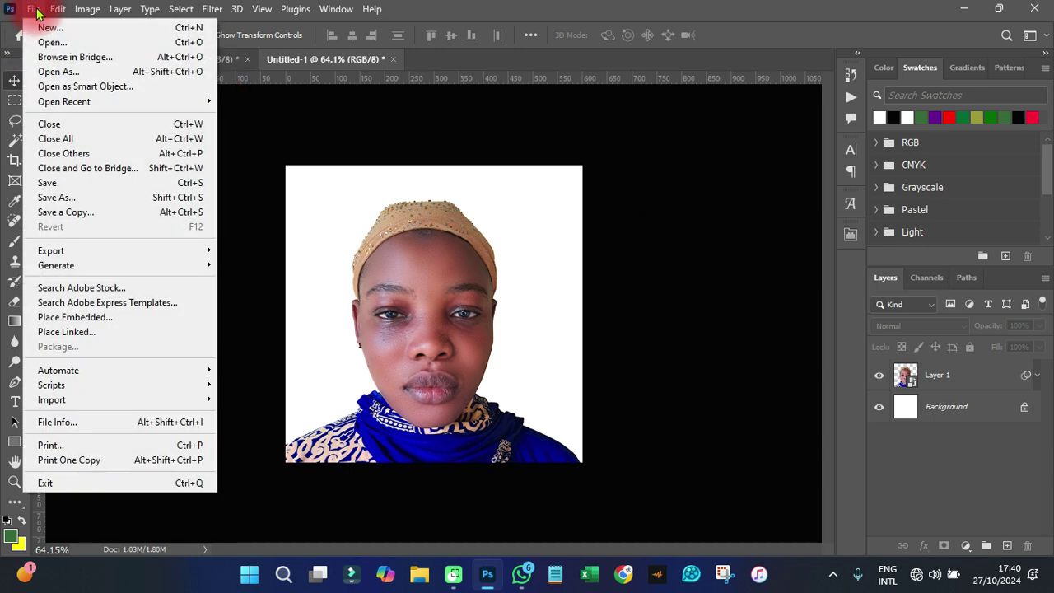
click(72, 214)
drag(240, 384, 178, 215)
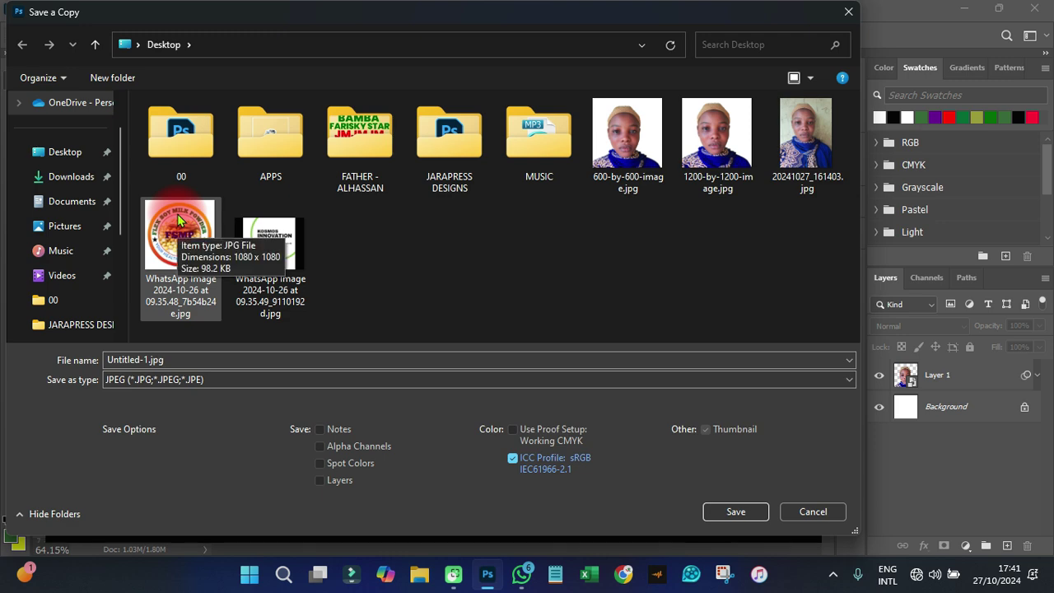
click(812, 509)
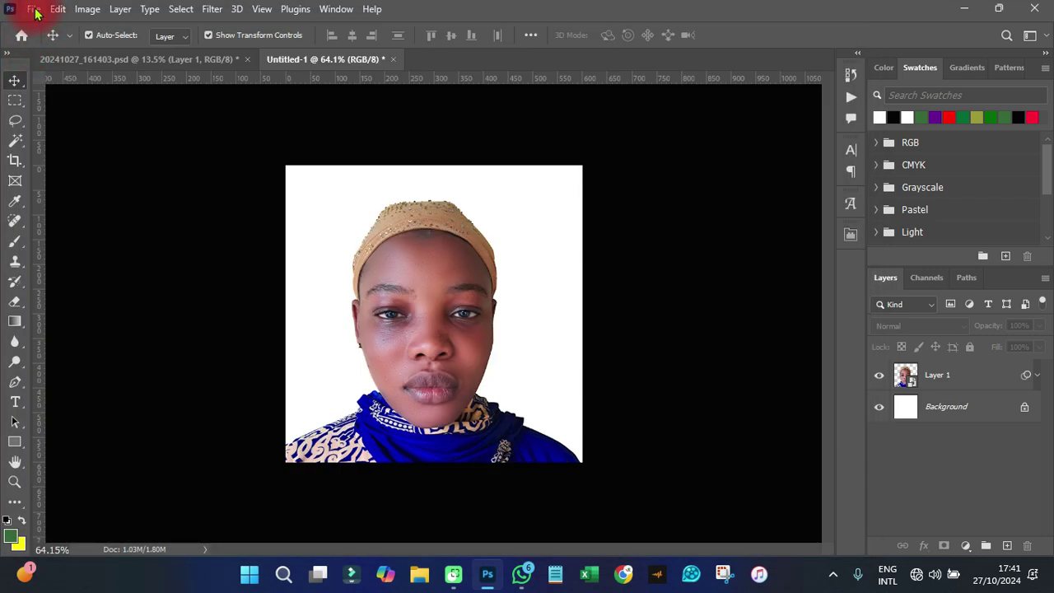
Step: Open the Save for Web export of the 600 × 600 pixel portrait and choose the JPEG High preset
click(34, 9)
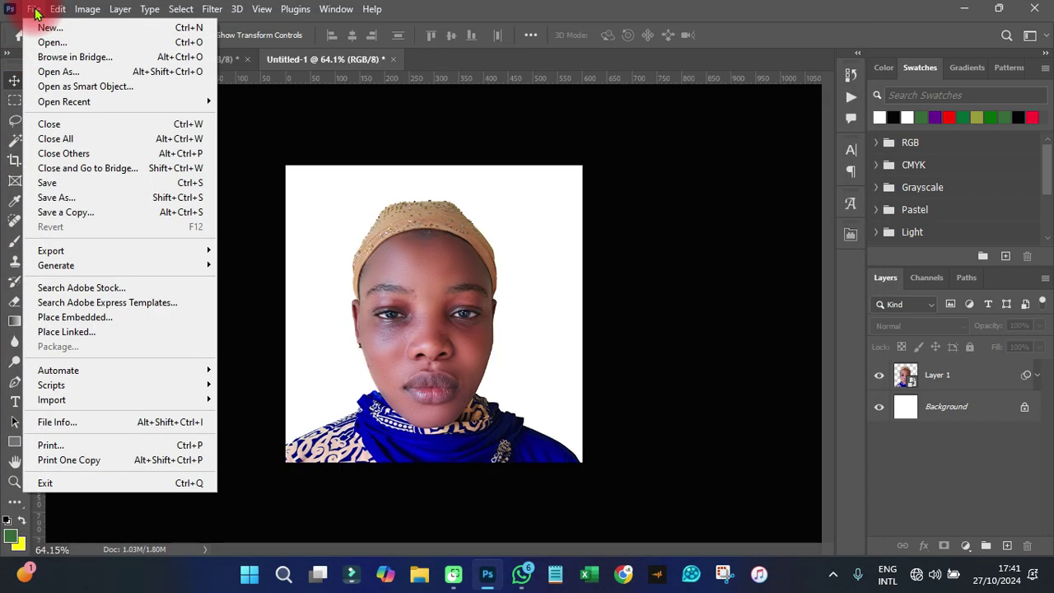
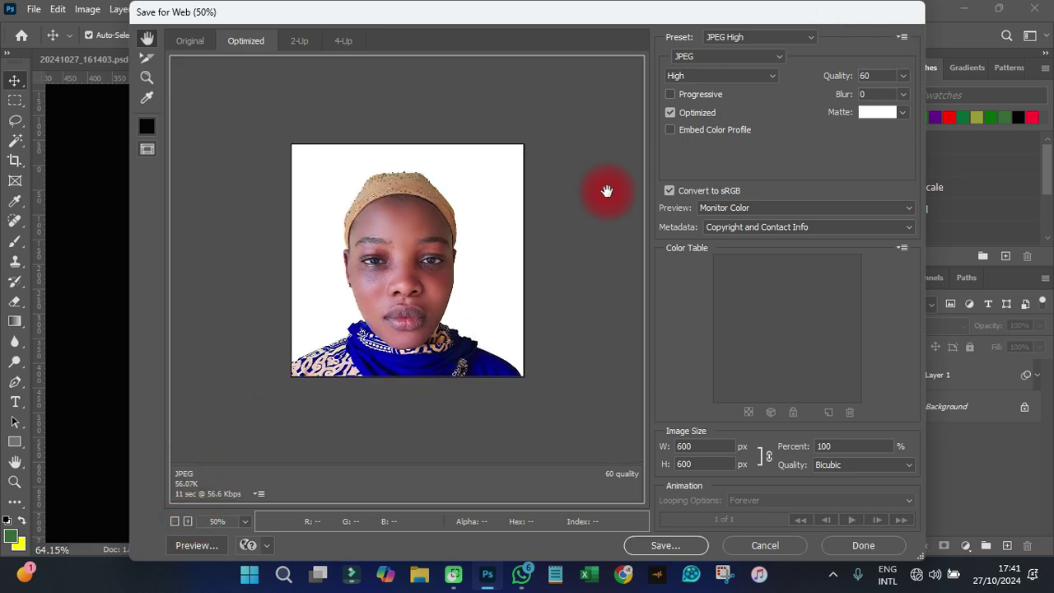
click(741, 38)
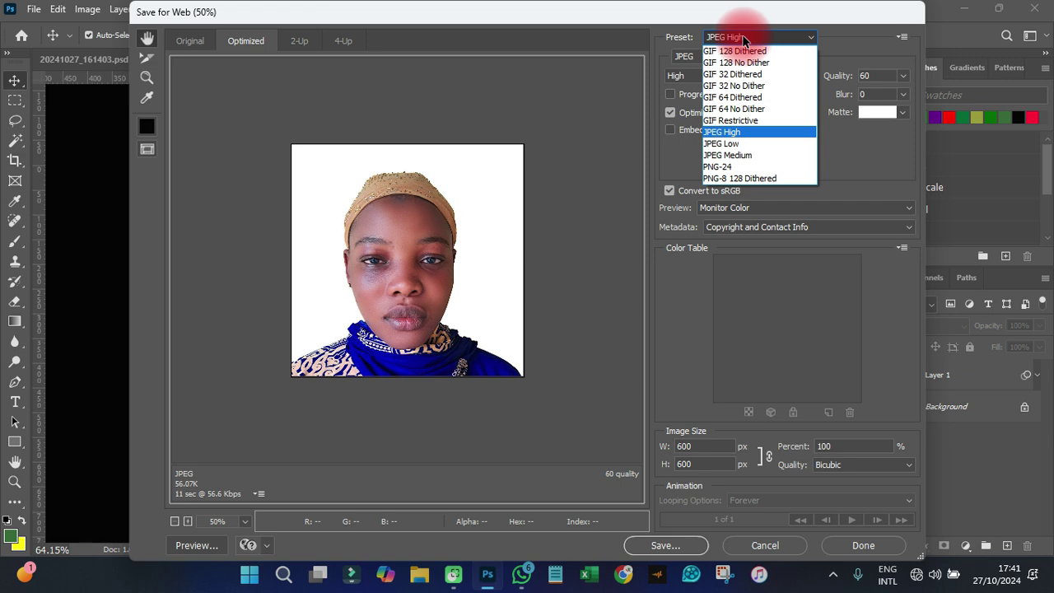
click(743, 38)
click(743, 38)
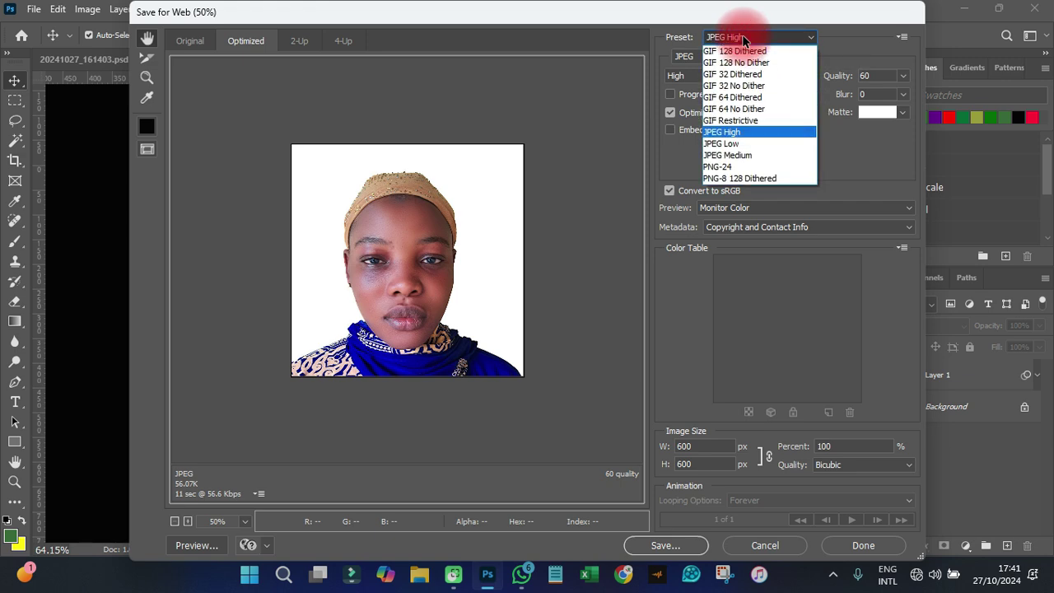
click(724, 133)
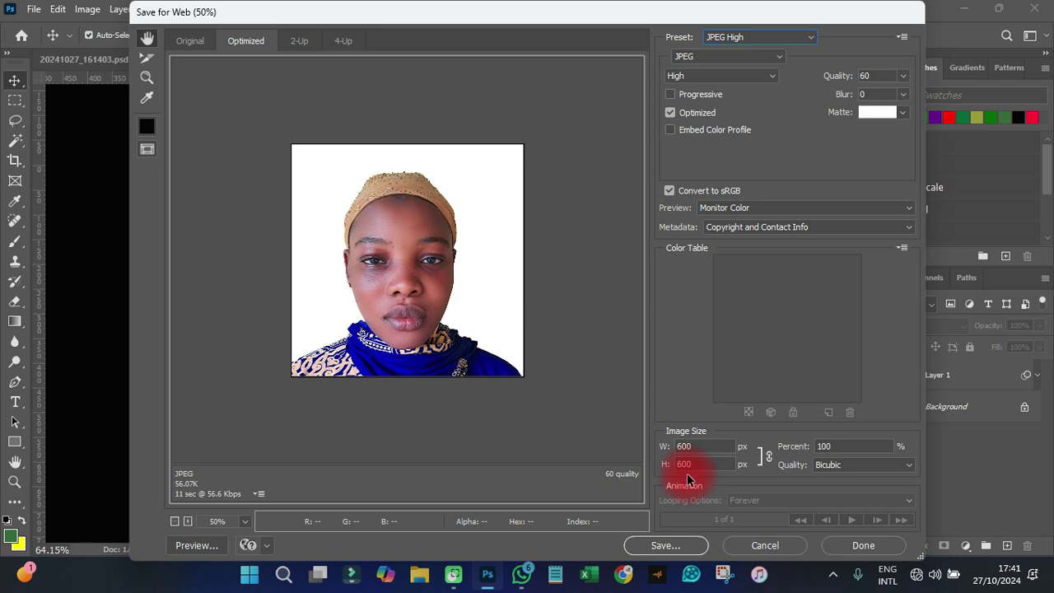
click(848, 442)
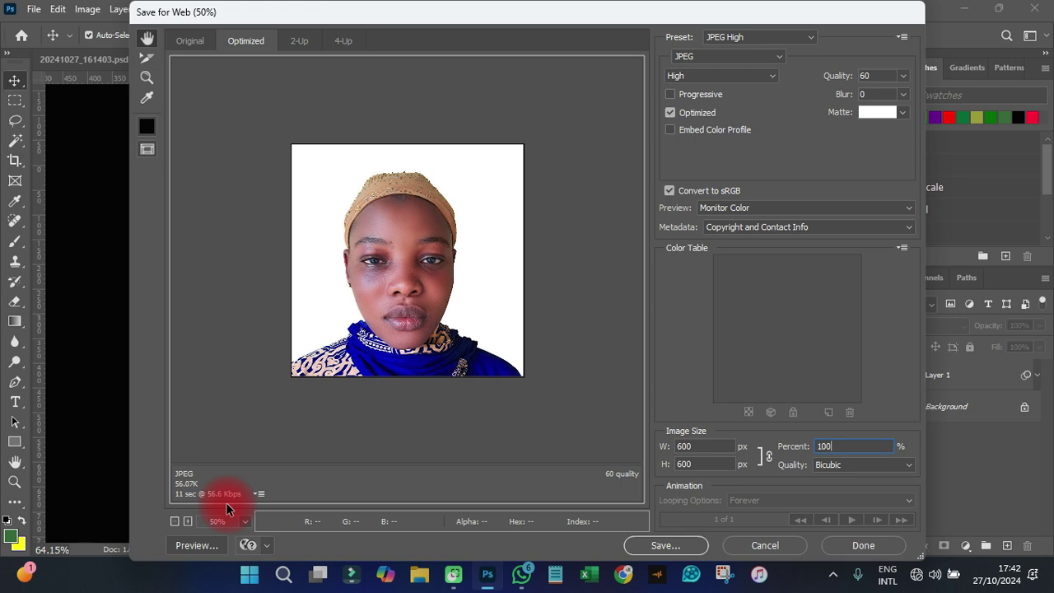
Step: Save the optimized JPEG to the Desktop under the file name tutorial
click(652, 546)
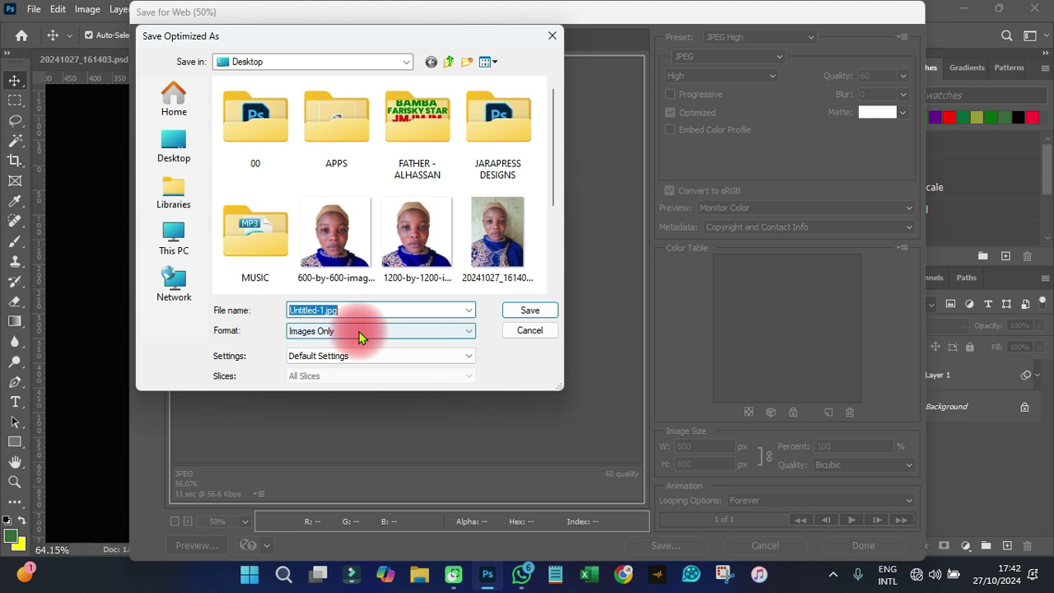
text(tut)
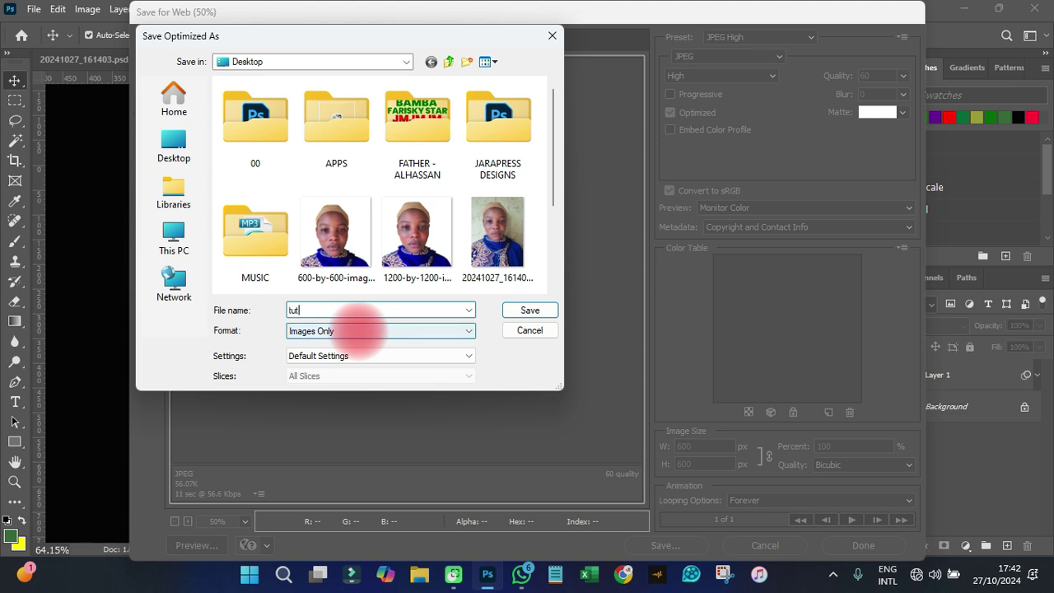
text(orial)
click(532, 312)
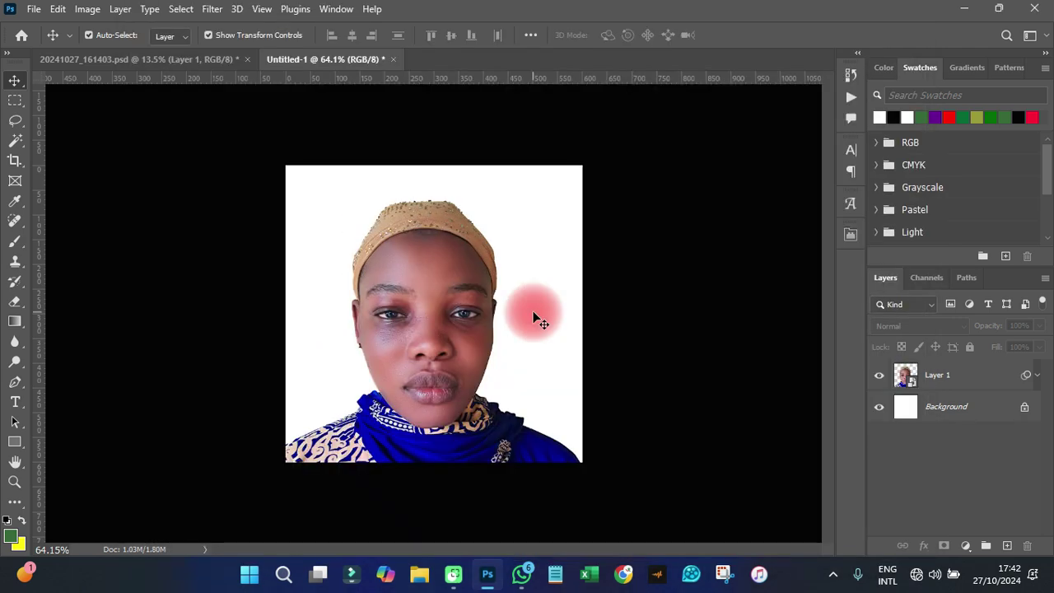
Step: Open the exported tutorial.jpg from the Desktop as its own document
click(35, 9)
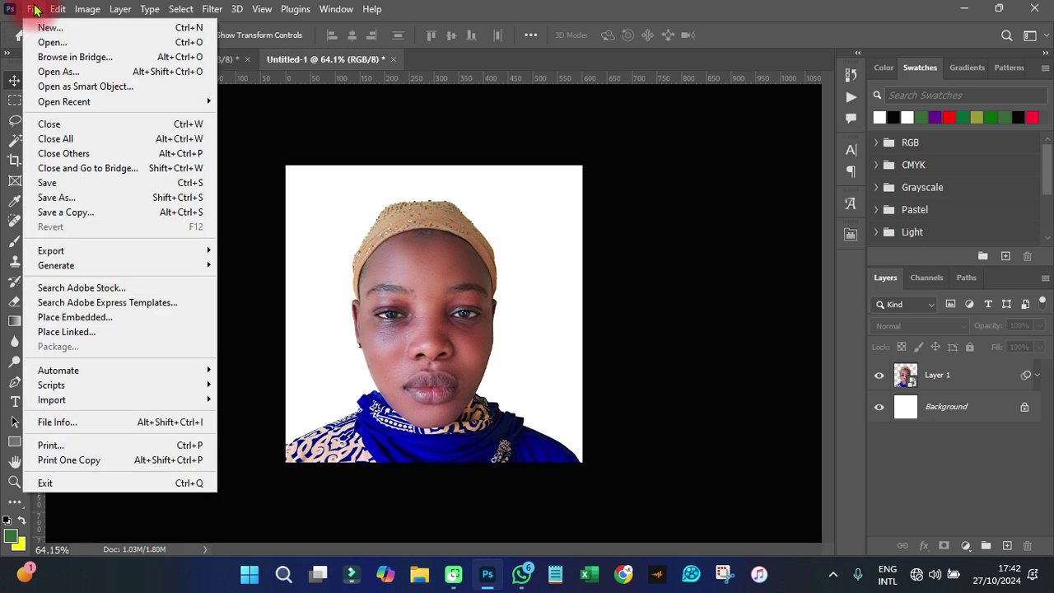
click(51, 42)
scroll(388, 324, down, 1)
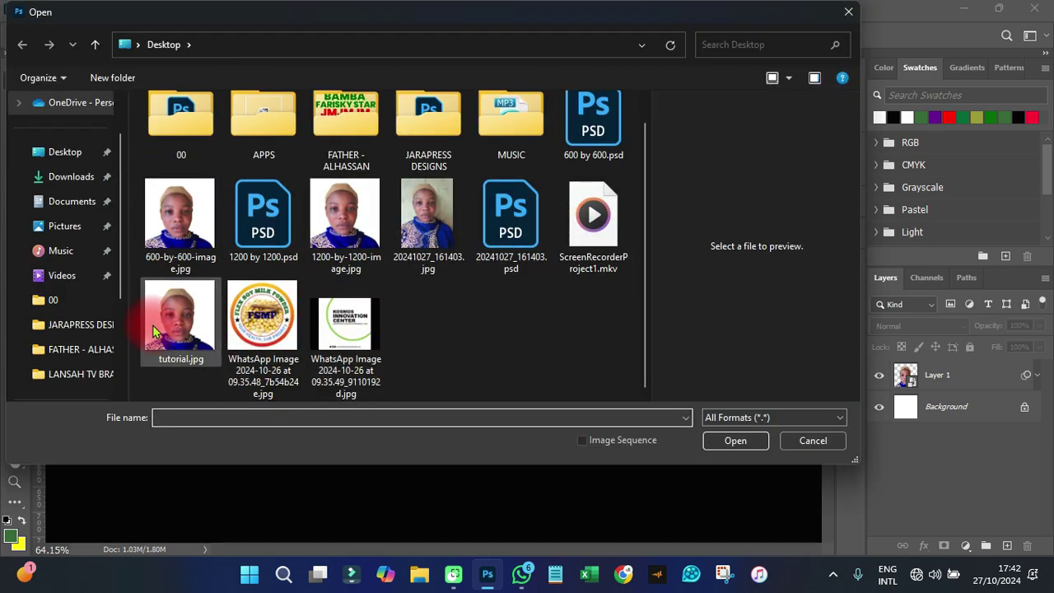
click(177, 321)
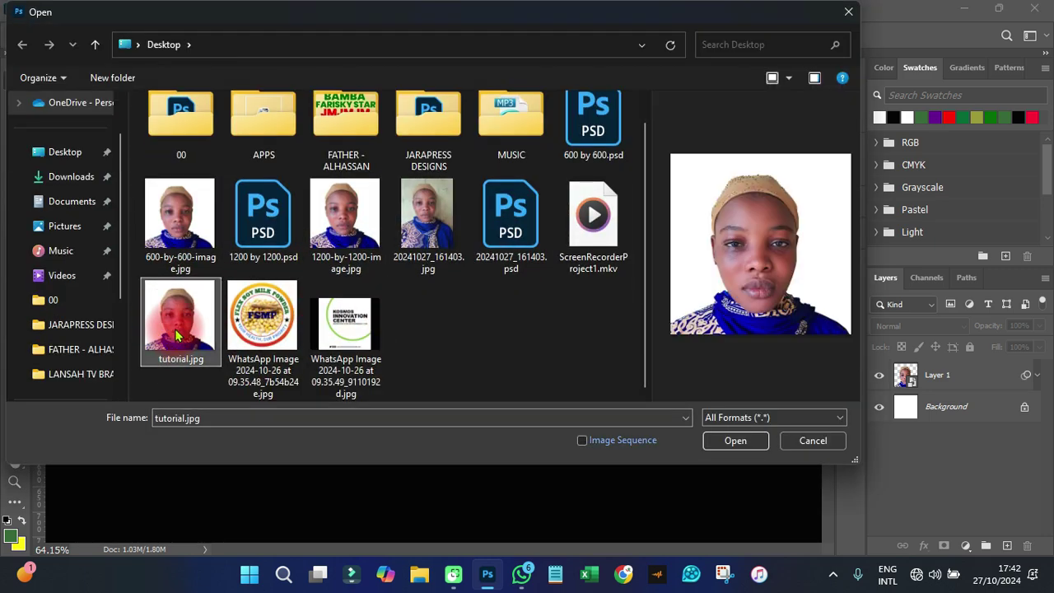
double_click(176, 334)
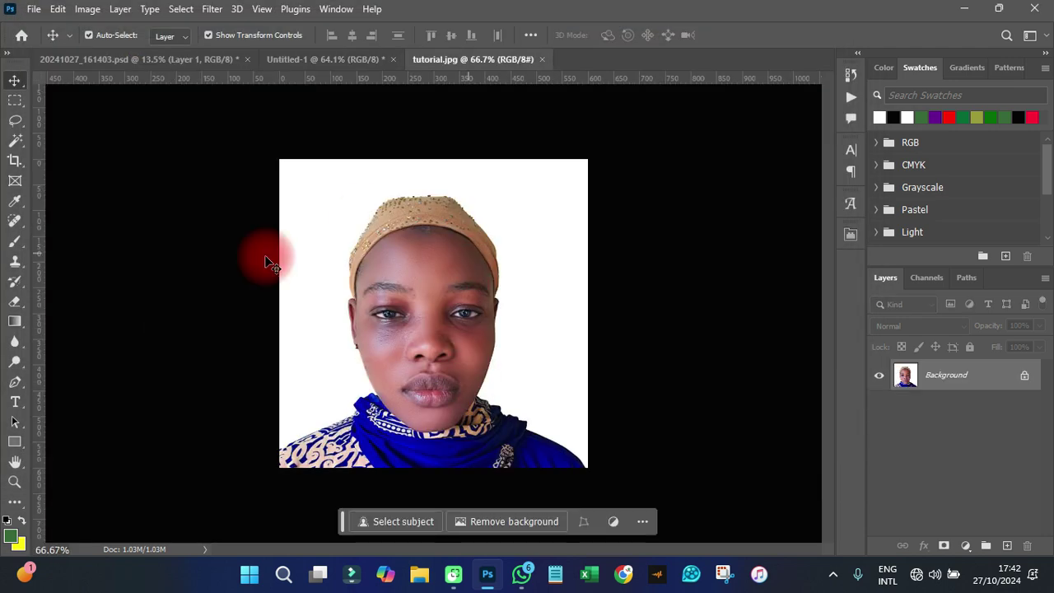
Step: Check the image size of tutorial.jpg with its width and height units set to Pixels
click(88, 9)
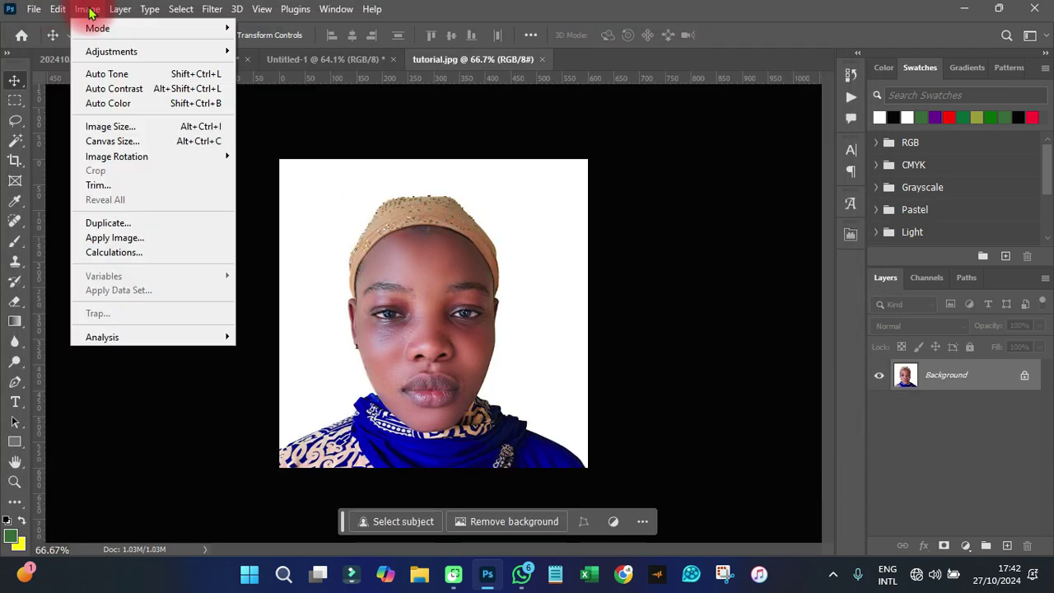
click(121, 128)
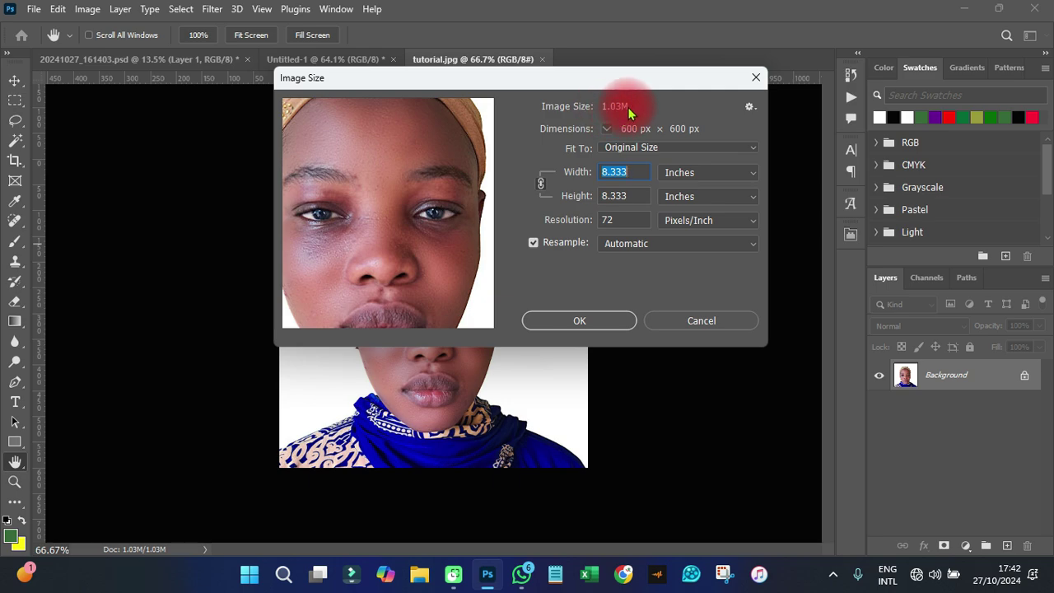
click(683, 173)
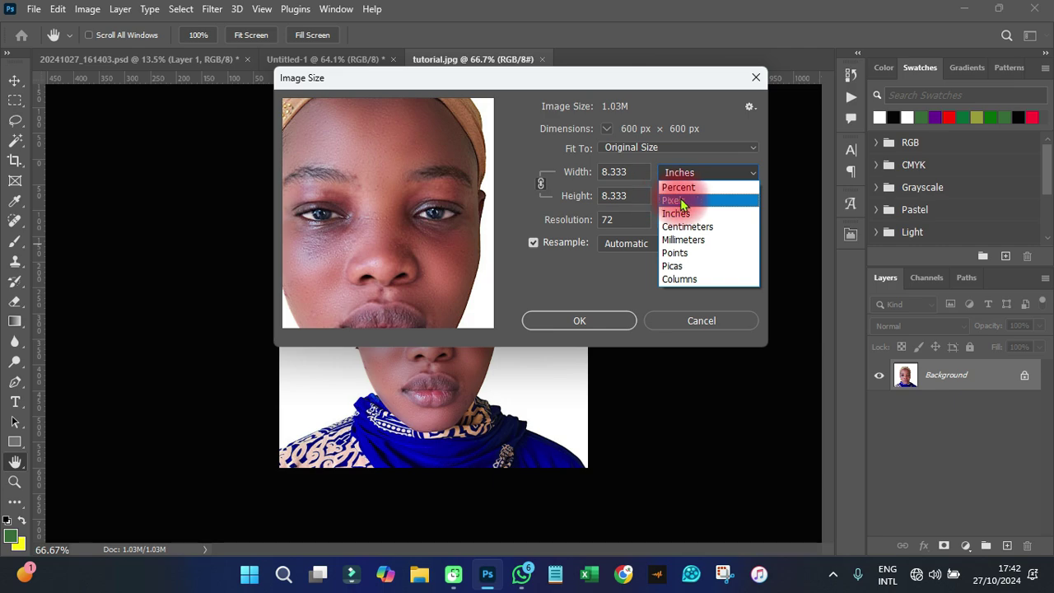
click(669, 202)
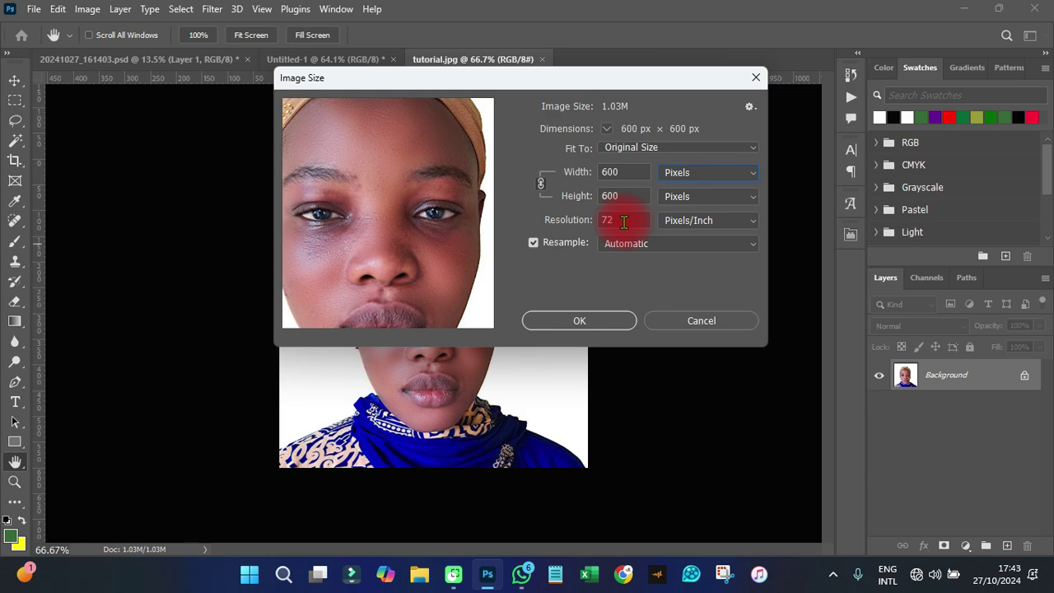
key(Escape)
Step: Line up tutorial.jpg, 600-by-600-image.jpg and 1200-by-1200-image.jpg side by side in an empty area of the Windows desktop, and return to Photoshop
click(962, 8)
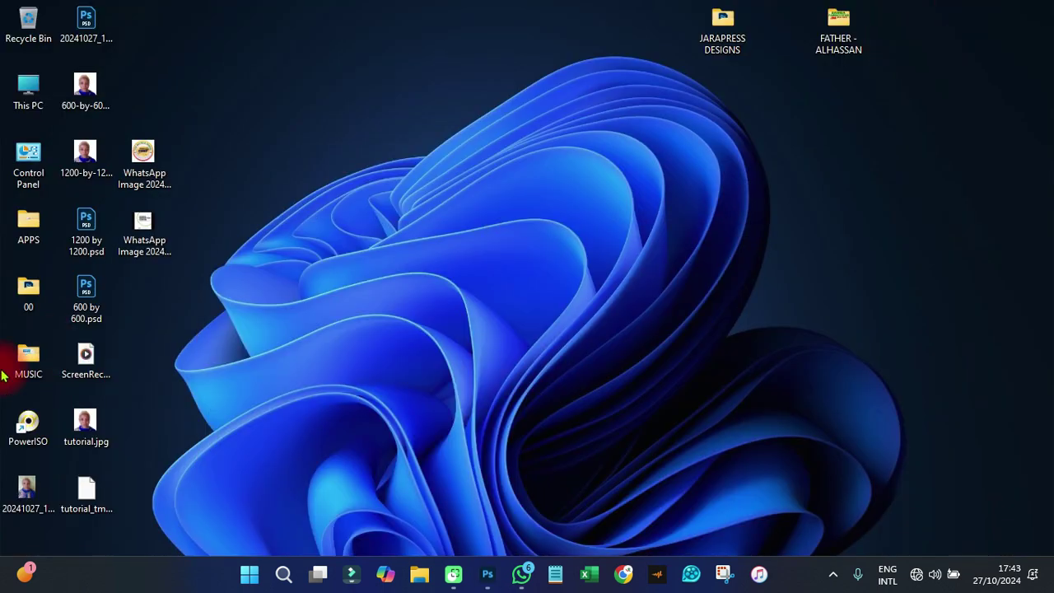
drag(86, 426, 325, 120)
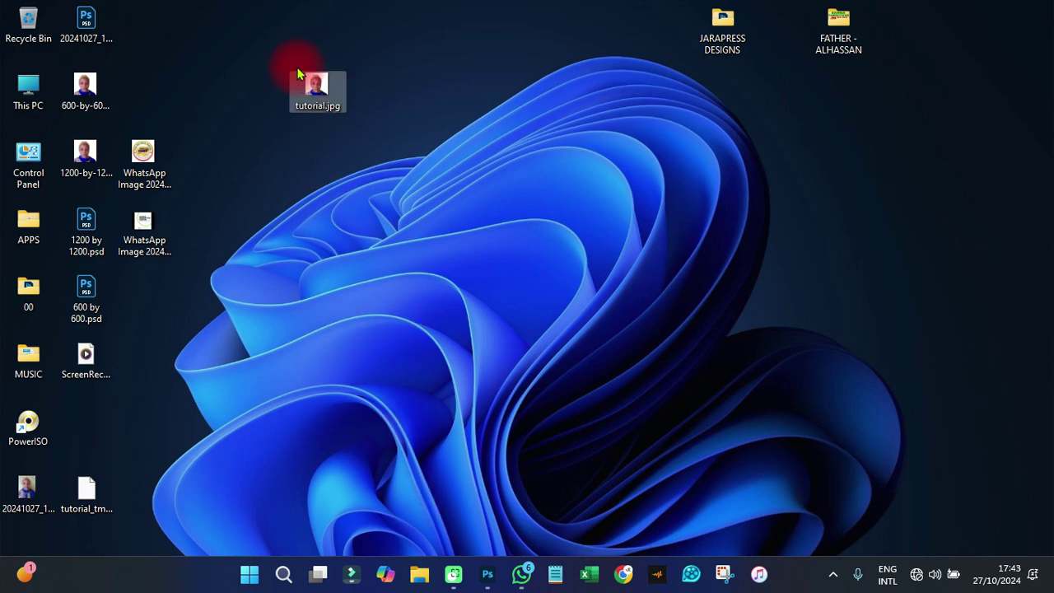
mouse_move(318, 93)
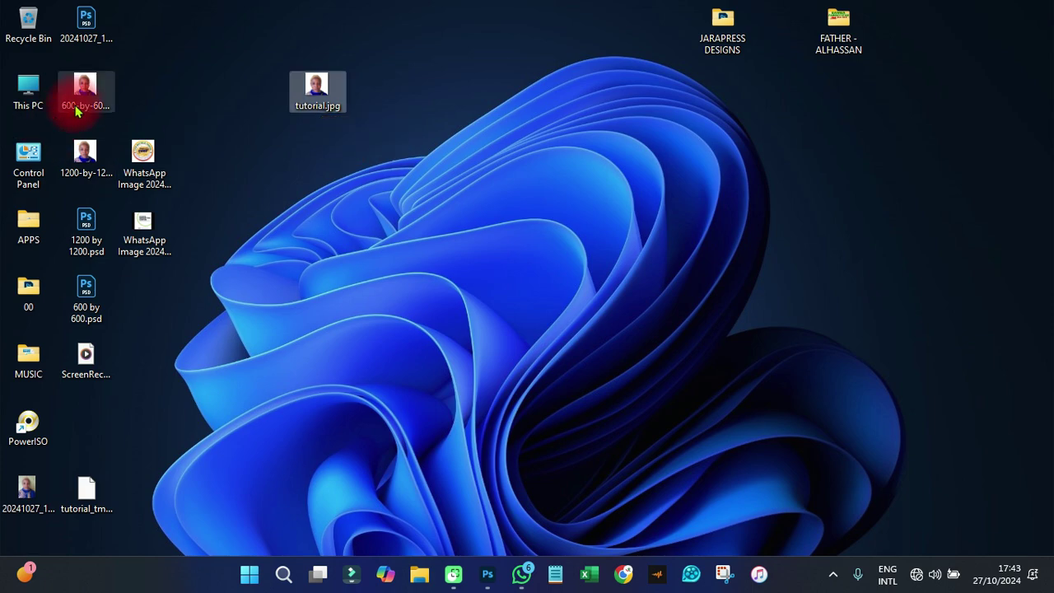
drag(83, 86, 375, 92)
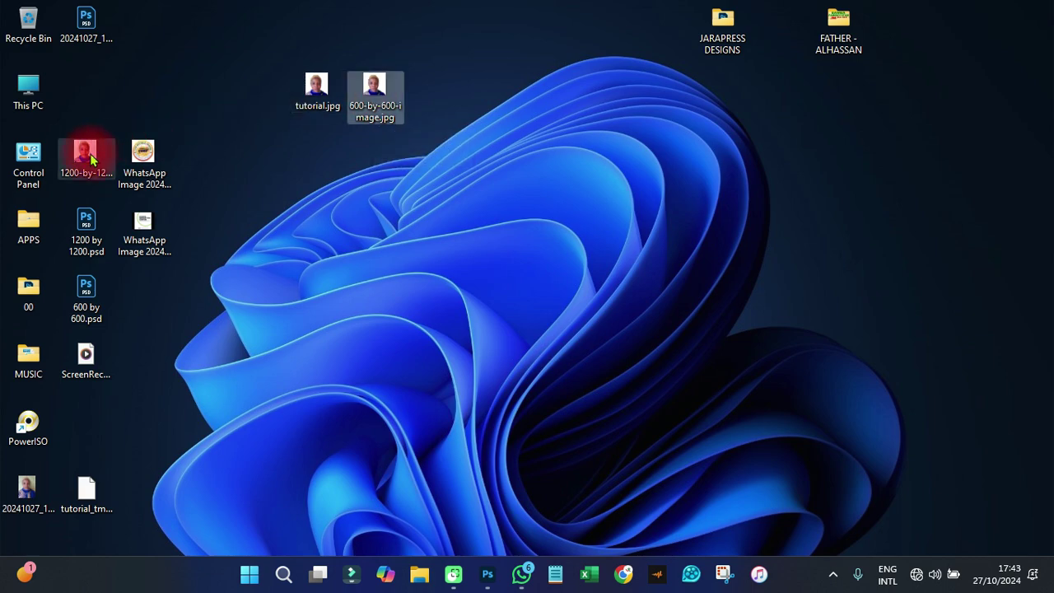
drag(90, 156, 438, 90)
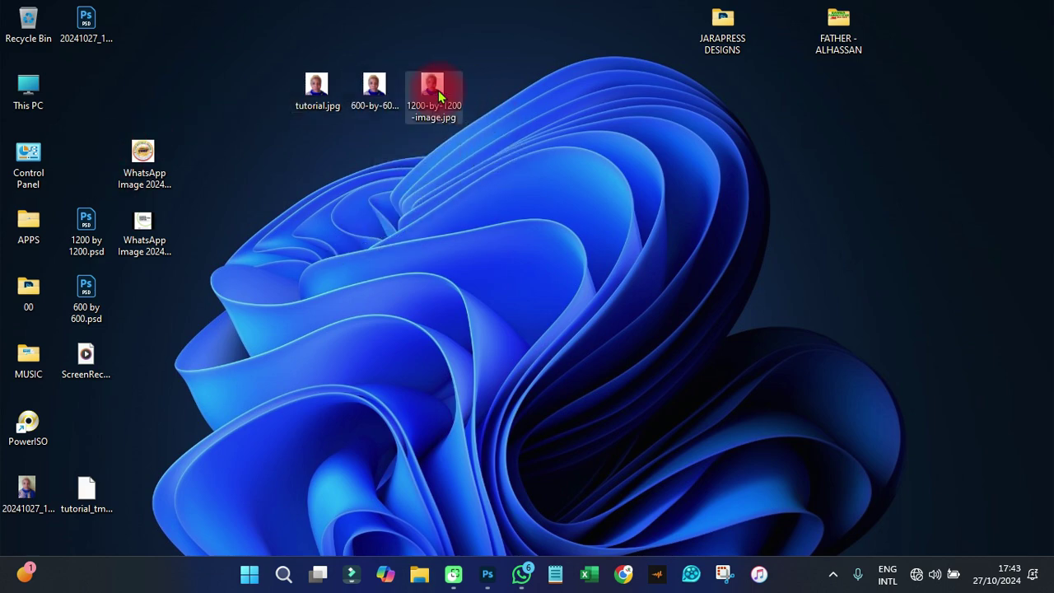
mouse_move(438, 89)
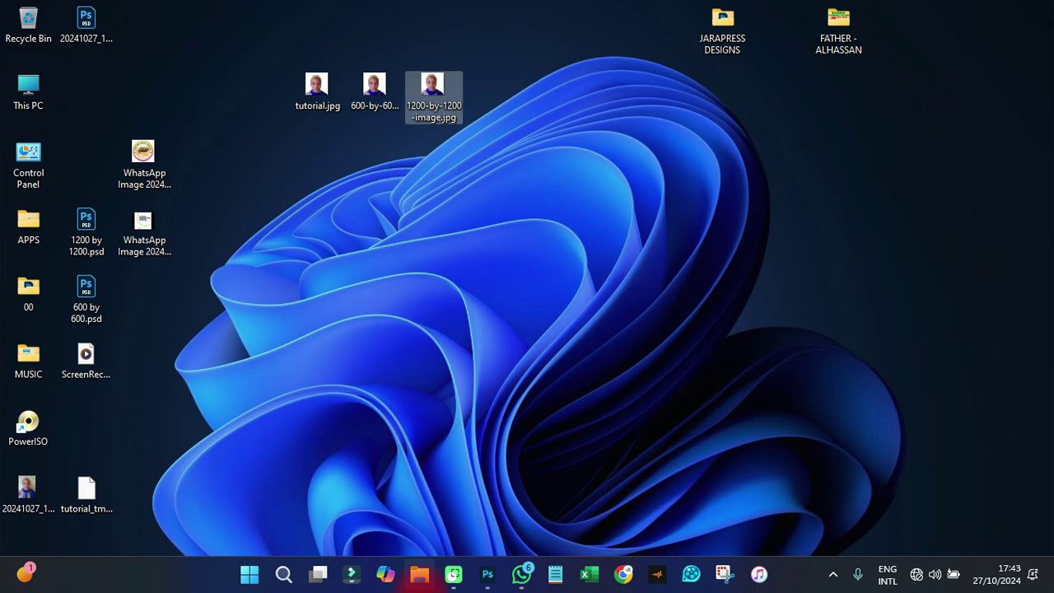
click(488, 574)
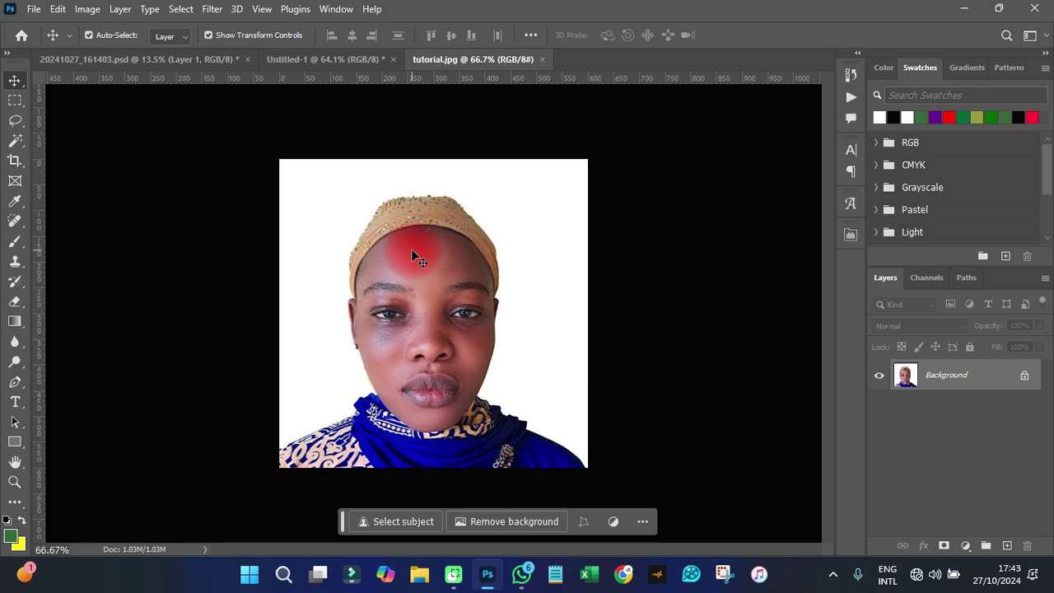
scroll(399, 258, up, 2)
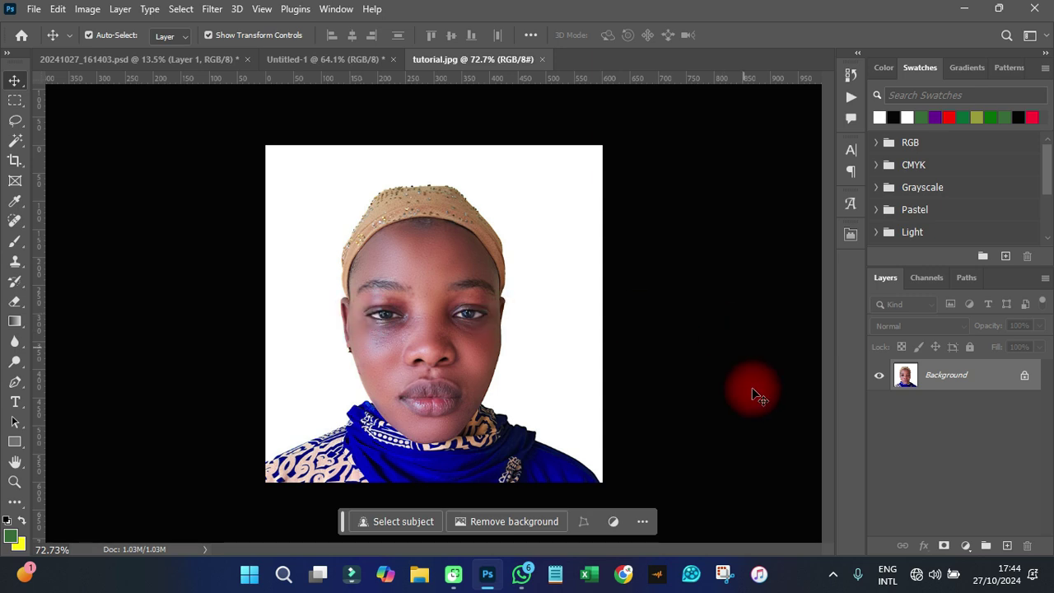
click(833, 574)
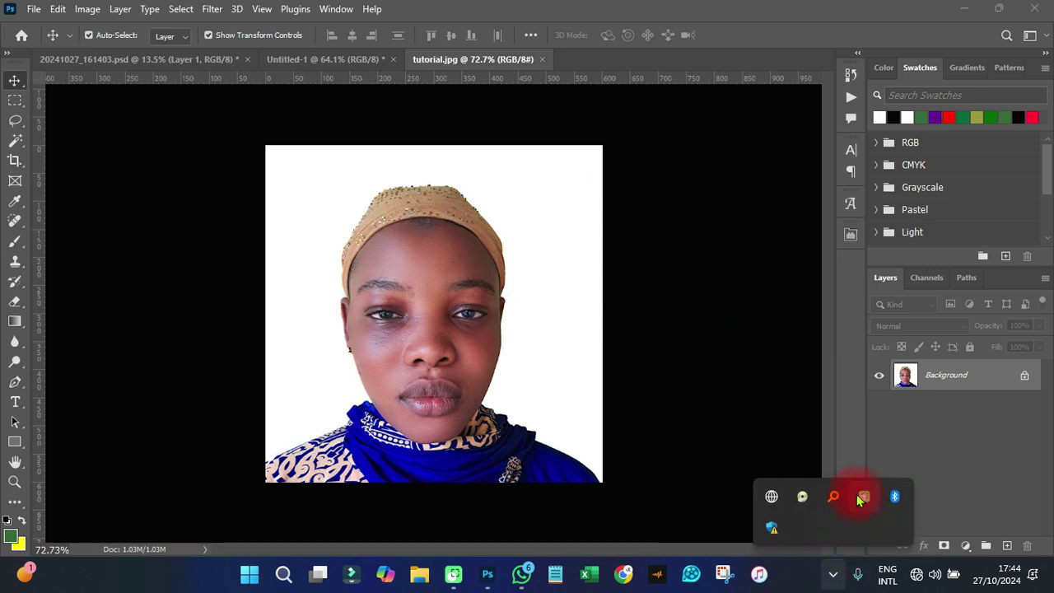
right_click(891, 497)
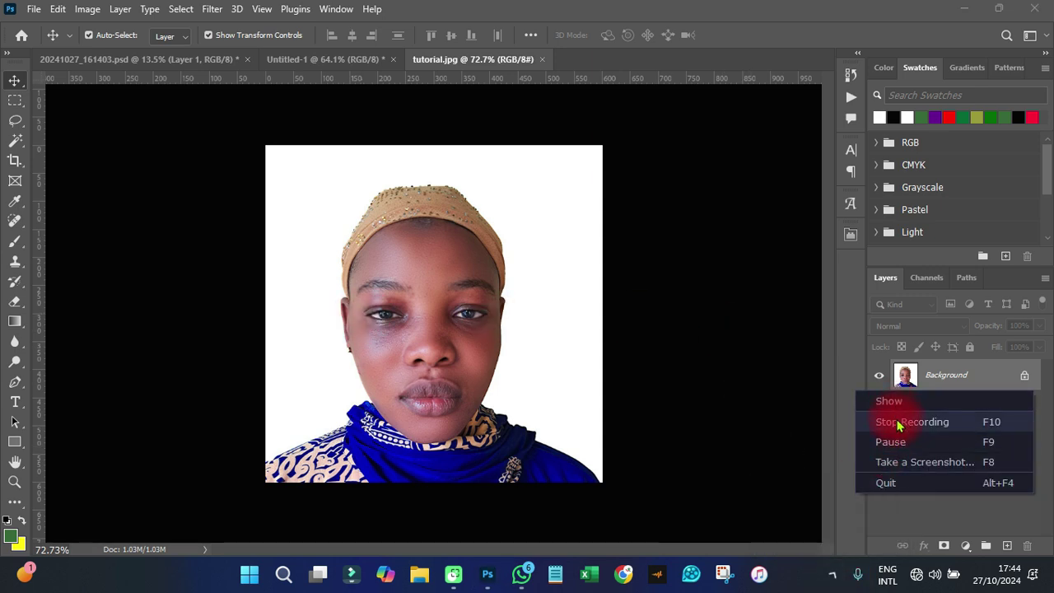